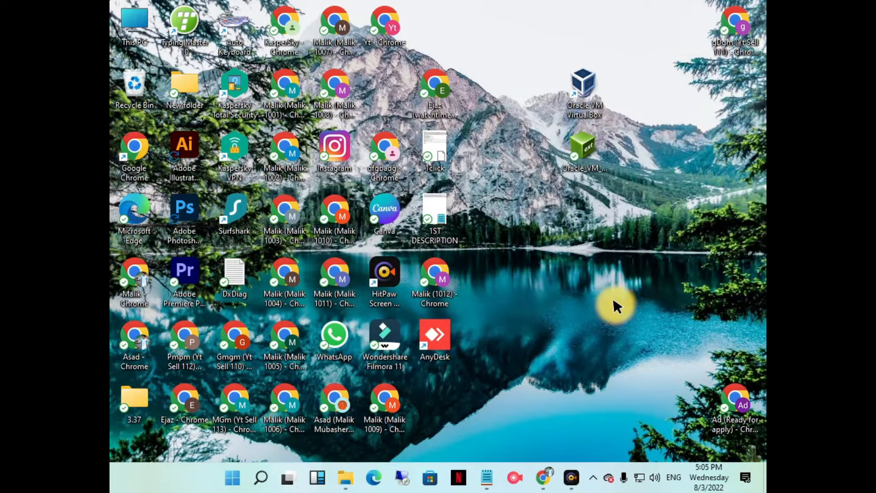
- Launch Oracle VM VirtualBox, look through its Update, Language and Network preferences, and close the program
{"action": "double_click", "coordinate": [591, 101]}
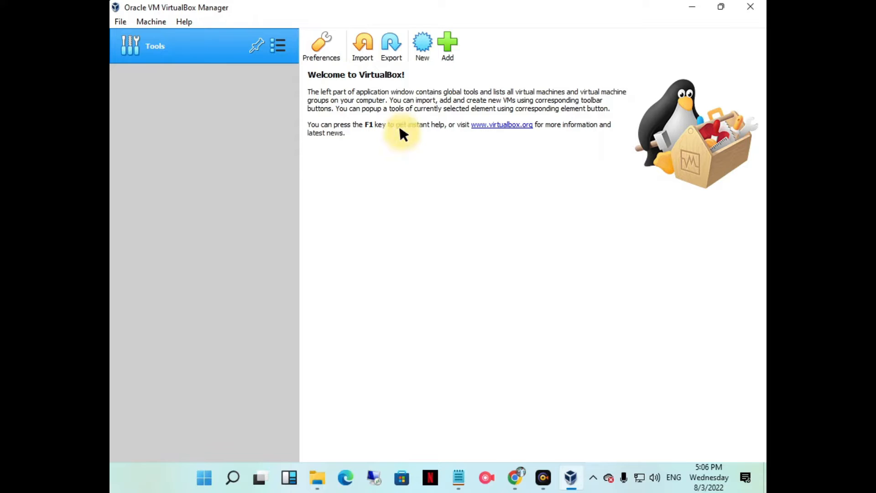
{"action": "left_click", "coordinate": [120, 21]}
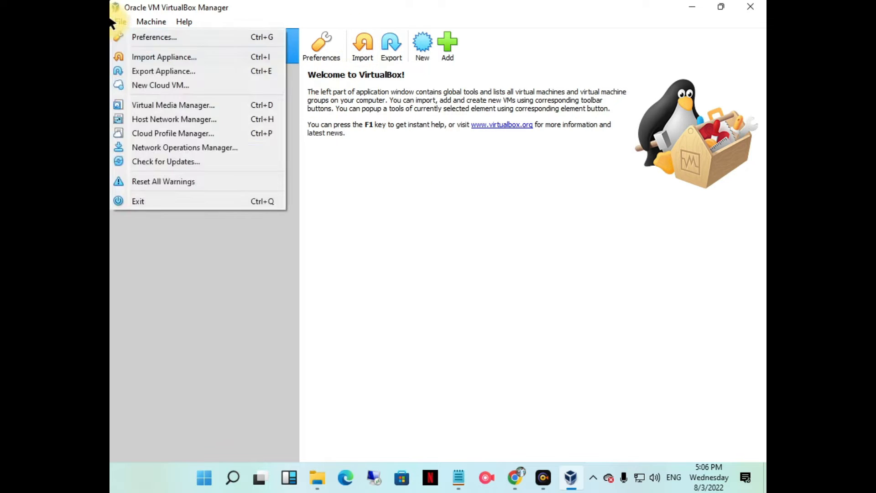
{"action": "left_click", "coordinate": [135, 33]}
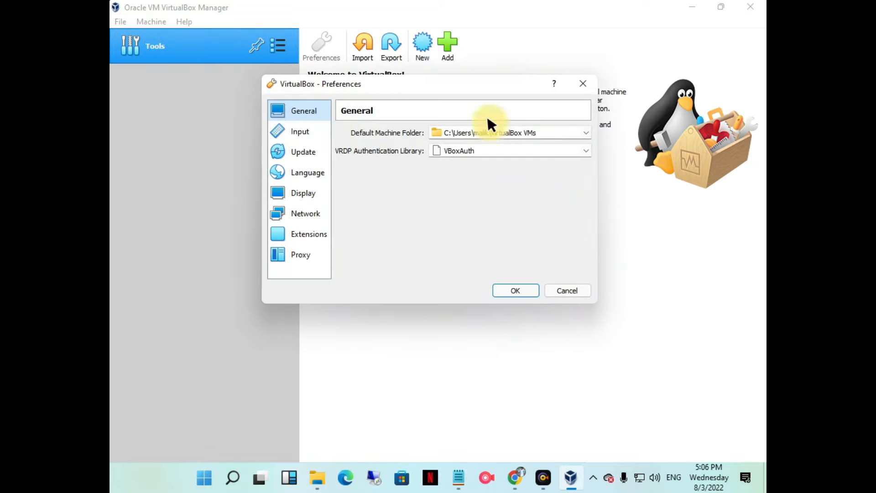
{"action": "left_click", "coordinate": [315, 147]}
{"action": "left_click", "coordinate": [311, 162]}
{"action": "left_click", "coordinate": [311, 206]}
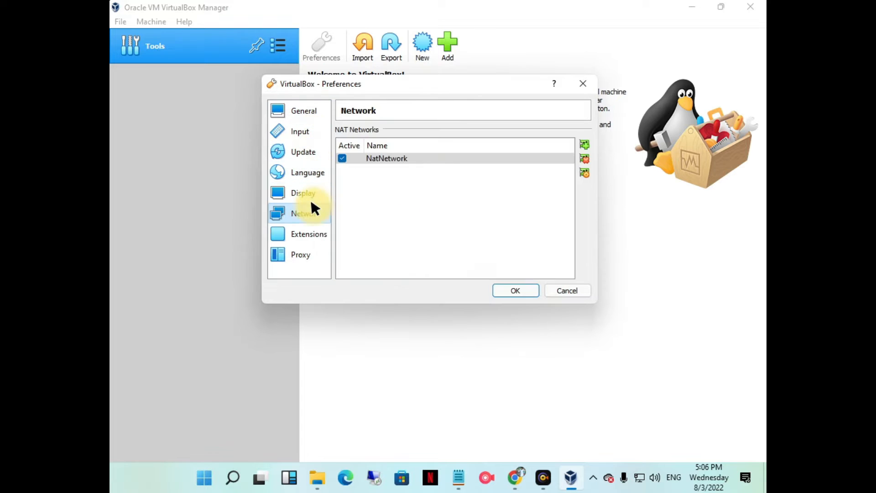
{"action": "left_click", "coordinate": [586, 82]}
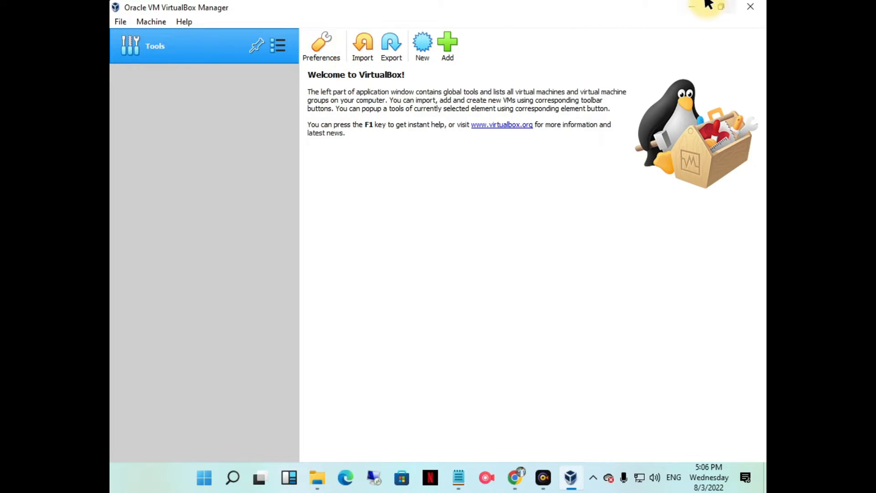
{"action": "left_click", "coordinate": [750, 7]}
- Open VirtualBox and choose kali-linux-2021.4a-virtualbox-amd64.ova from the Softwares (I:) drive as the appliance to import, continuing to the appliance settings
{"action": "double_click", "coordinate": [588, 74]}
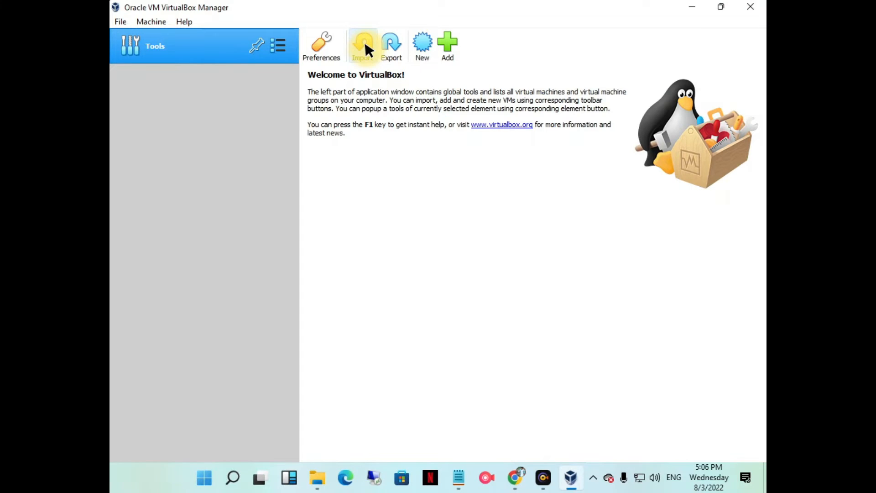
{"action": "left_click", "coordinate": [365, 44]}
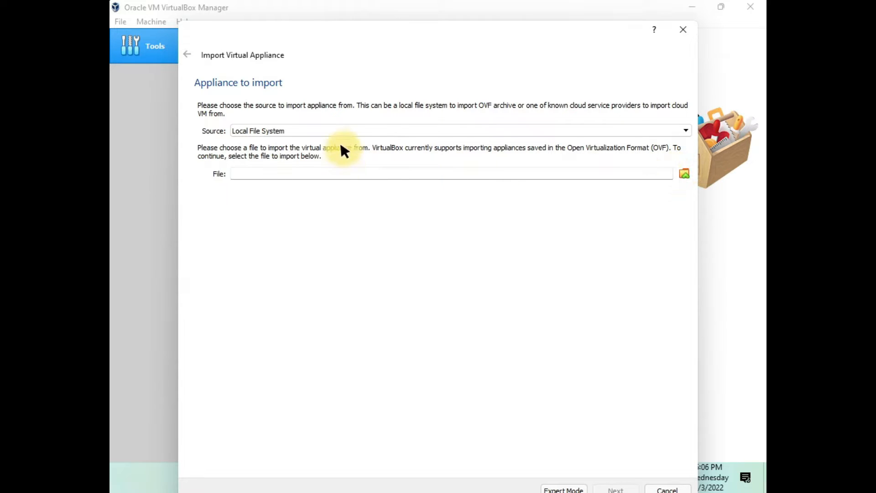
{"action": "left_click", "coordinate": [681, 171]}
{"action": "scroll", "coordinate": [228, 228], "scroll_direction": "down", "scroll_amount": 1}
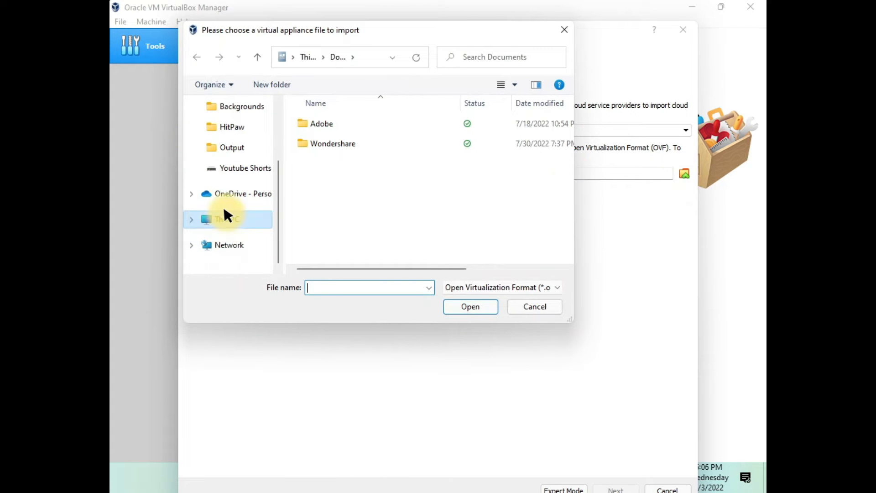
{"action": "left_click", "coordinate": [230, 220]}
{"action": "scroll", "coordinate": [372, 182], "scroll_direction": "down", "scroll_amount": 10}
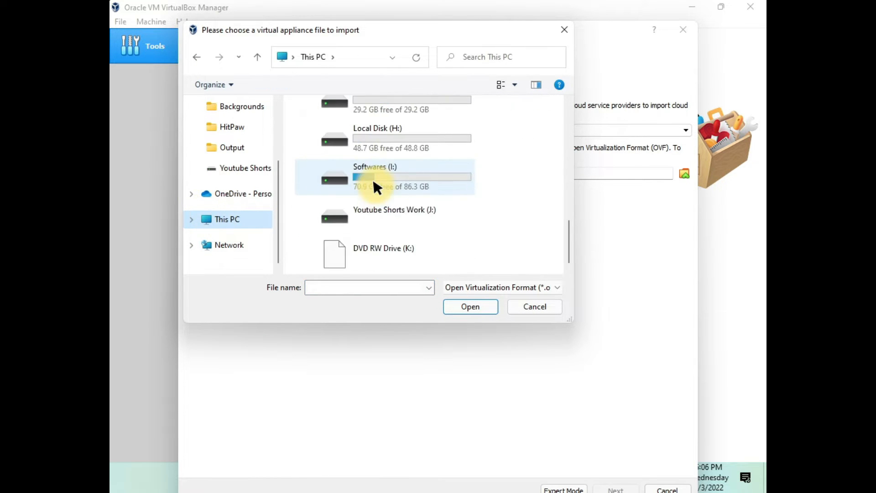
{"action": "double_click", "coordinate": [396, 170]}
{"action": "left_click", "coordinate": [397, 182]}
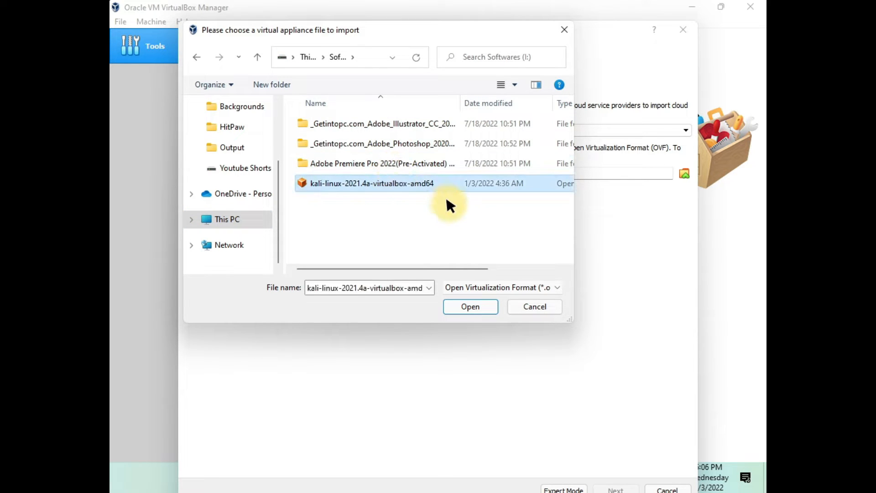
{"action": "left_click", "coordinate": [464, 307]}
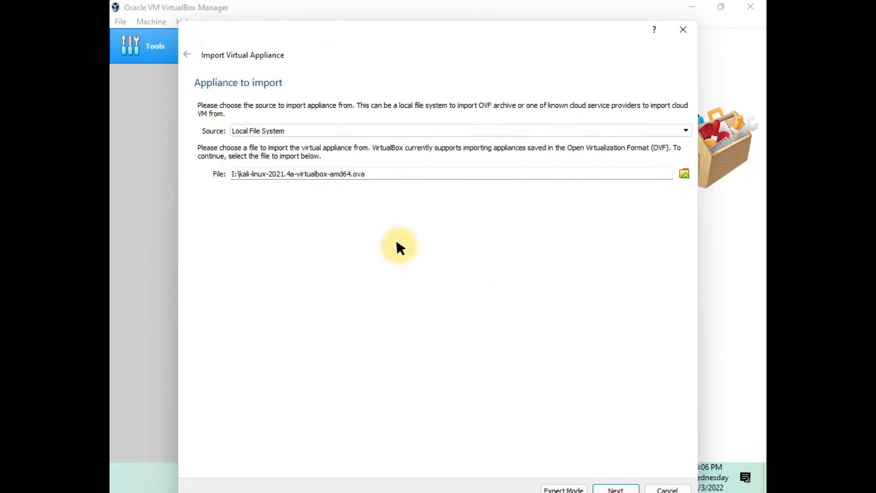
{"action": "left_click_drag", "start_coordinate": [573, 23], "coordinate": [569, 2]}
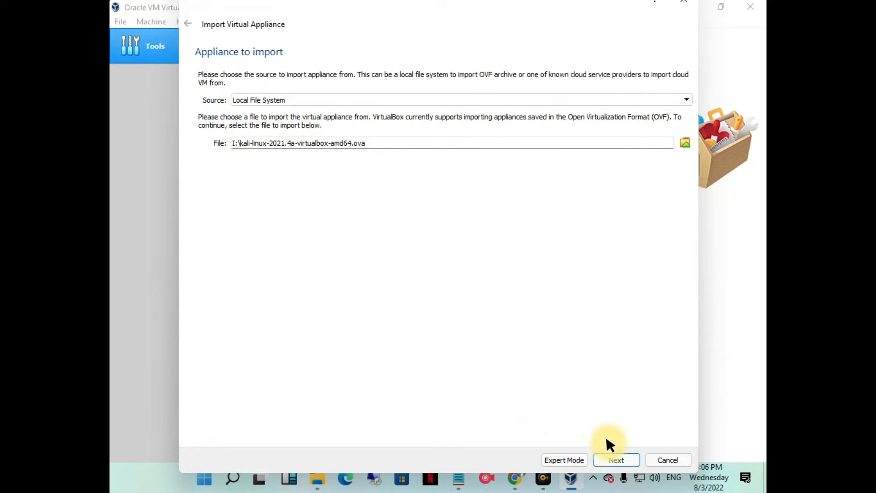
{"action": "left_click", "coordinate": [635, 459]}
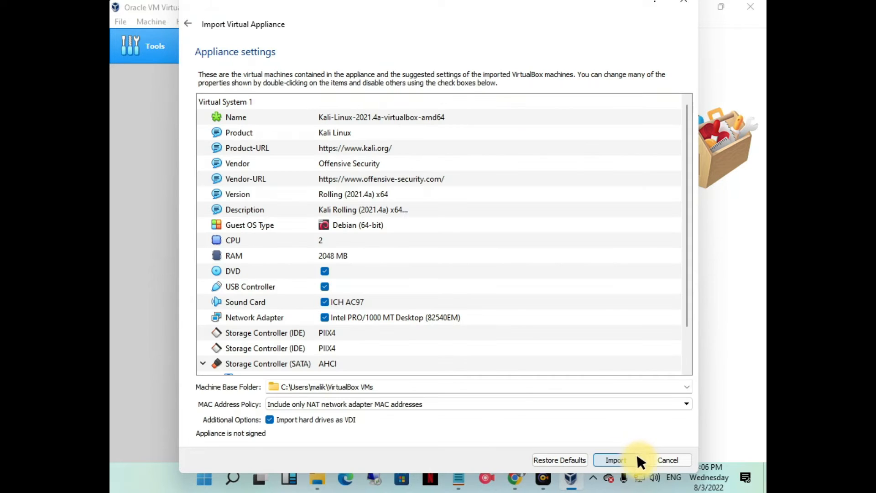
- Set the machine base folder for the imported appliance to the kali linux folder on New Volume (F:)
{"action": "scroll", "coordinate": [337, 145], "scroll_direction": "down", "scroll_amount": 1}
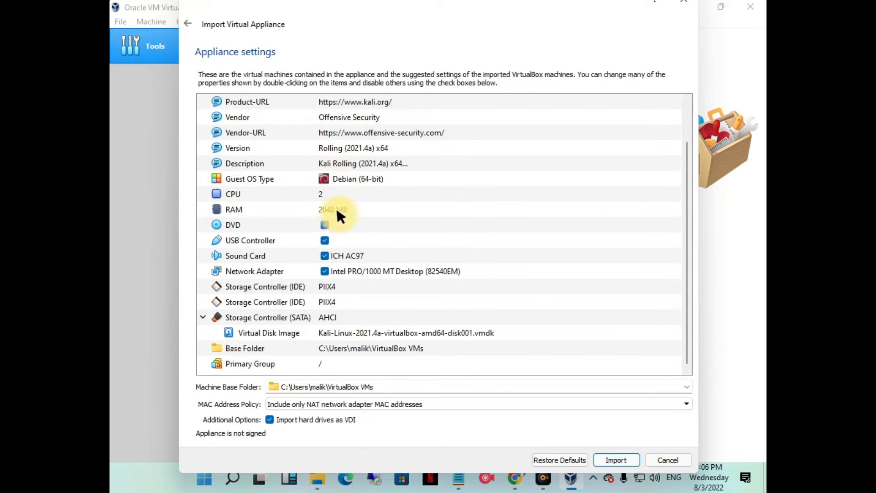
{"action": "left_click", "coordinate": [391, 347]}
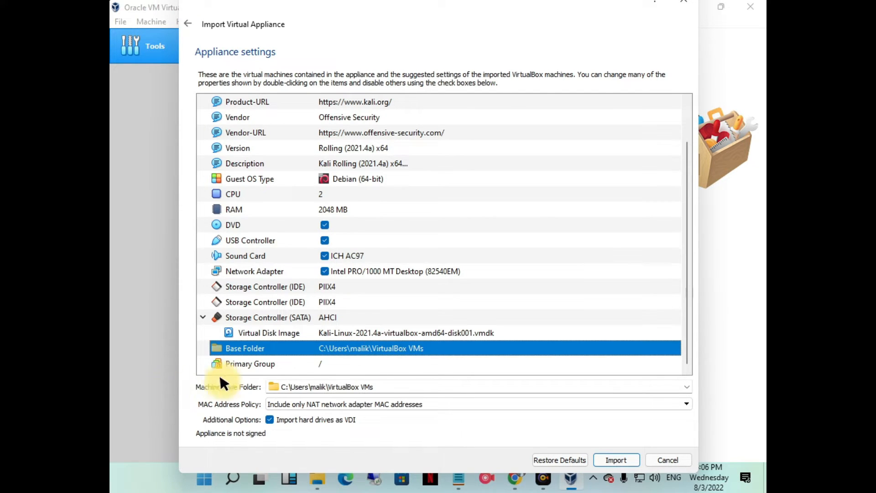
{"action": "left_click", "coordinate": [389, 386]}
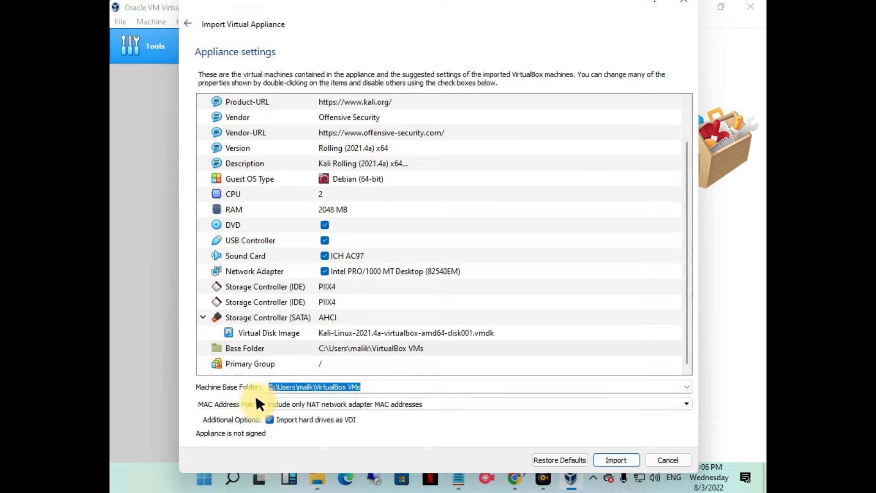
{"action": "key", "text": "BackSpace"}
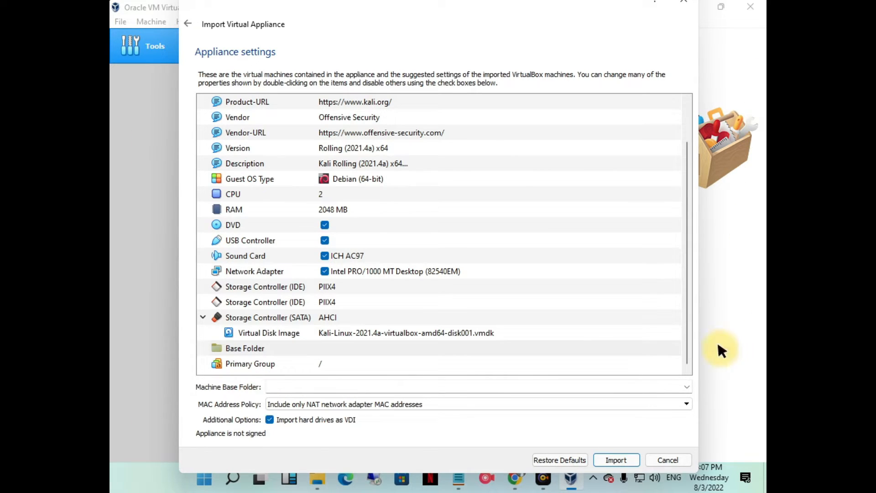
{"action": "left_click", "coordinate": [687, 386]}
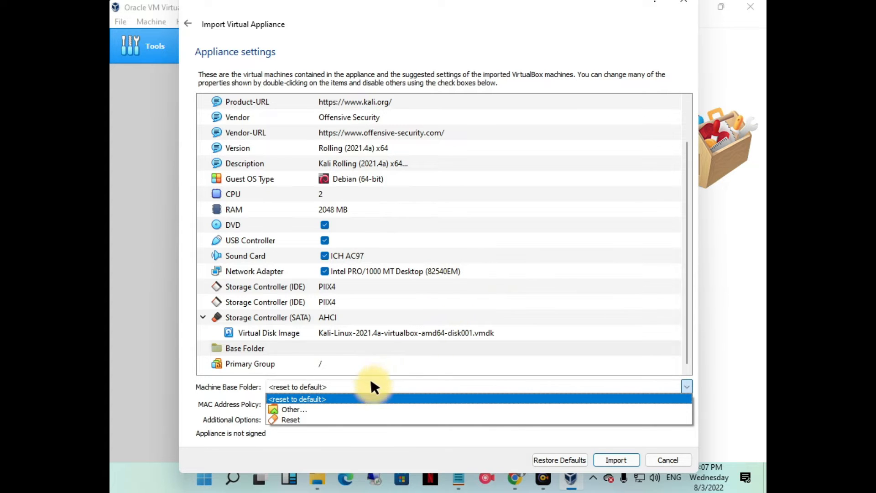
{"action": "left_click", "coordinate": [372, 409]}
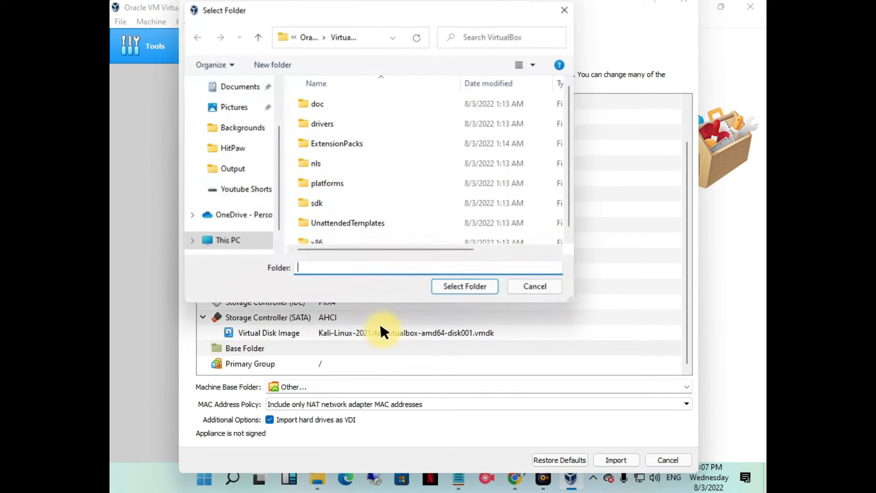
{"action": "left_click", "coordinate": [246, 246]}
{"action": "scroll", "coordinate": [354, 191], "scroll_direction": "down", "scroll_amount": 3}
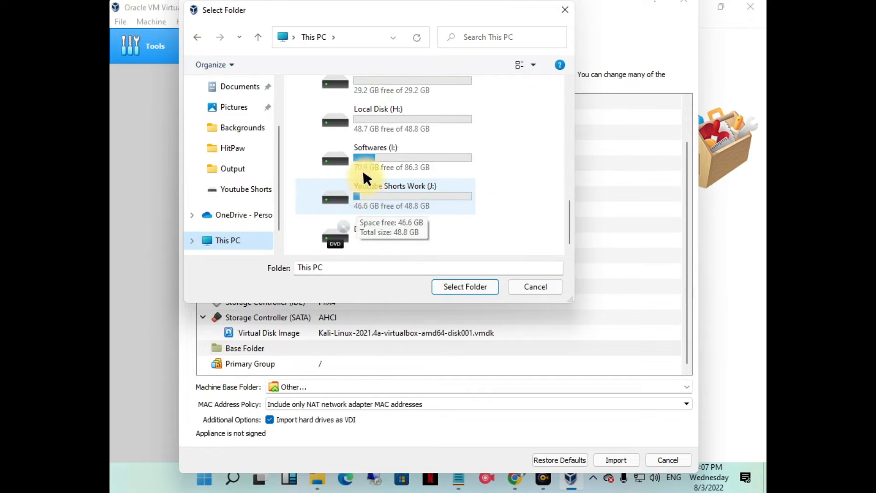
{"action": "scroll", "coordinate": [368, 115], "scroll_direction": "up", "scroll_amount": 3}
{"action": "double_click", "coordinate": [373, 125]}
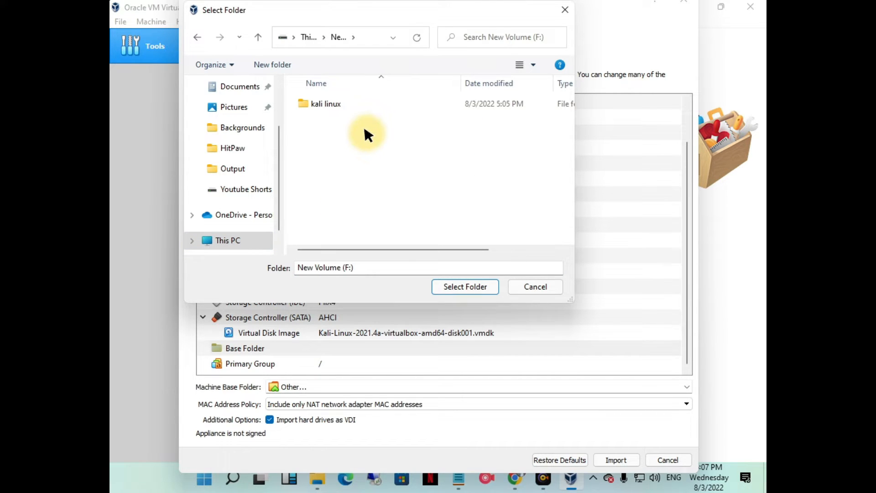
{"action": "left_click", "coordinate": [354, 104]}
{"action": "left_click", "coordinate": [454, 285]}
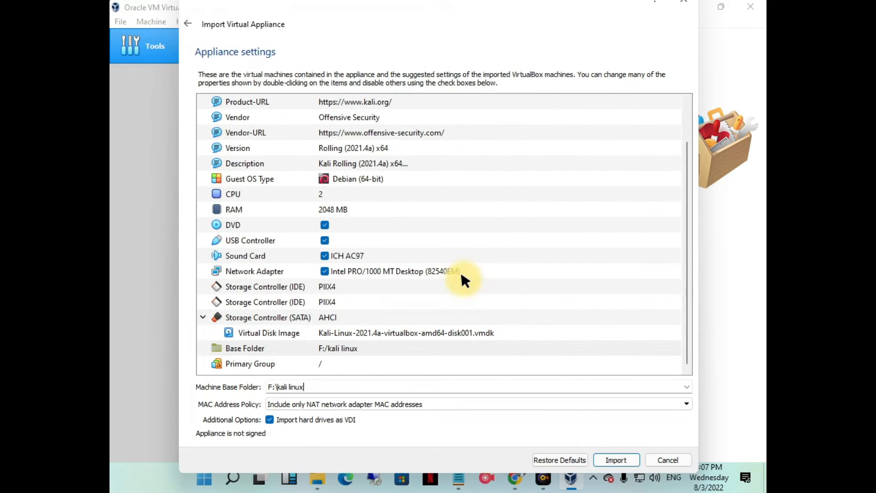
- Switch to File Explorer and inspect the kali linux folder on New Volume (F:) and the available drives
{"action": "left_click", "coordinate": [317, 475]}
{"action": "left_click", "coordinate": [317, 477]}
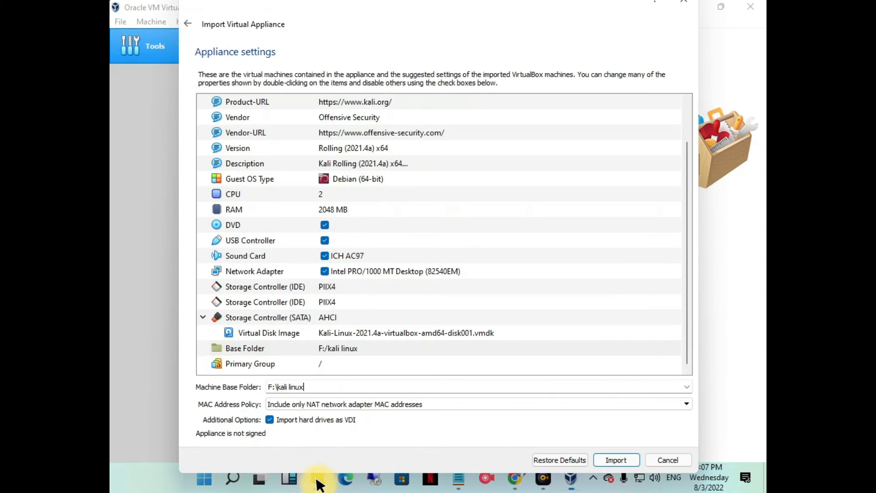
{"action": "right_click", "coordinate": [317, 477]}
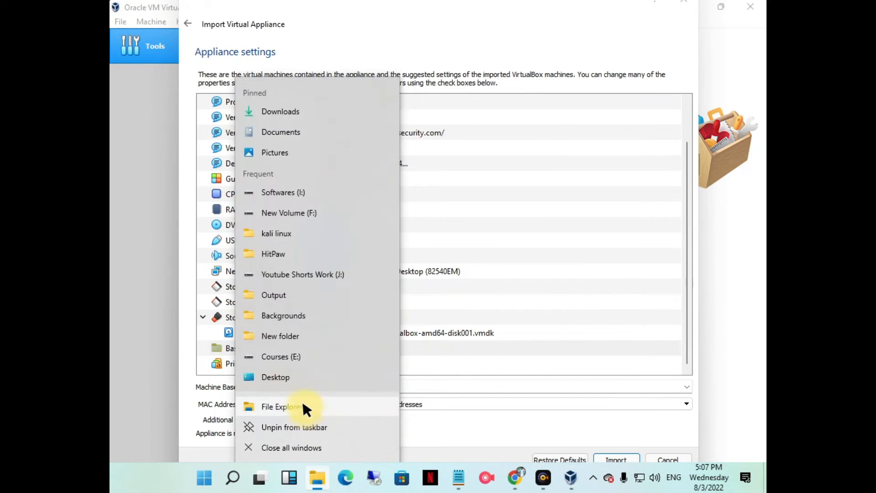
{"action": "left_click", "coordinate": [302, 403]}
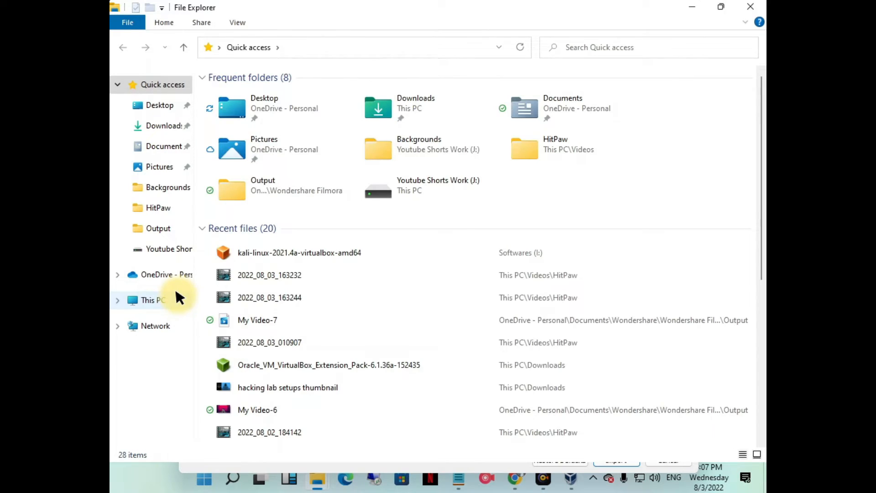
{"action": "left_click", "coordinate": [176, 297]}
{"action": "double_click", "coordinate": [311, 235]}
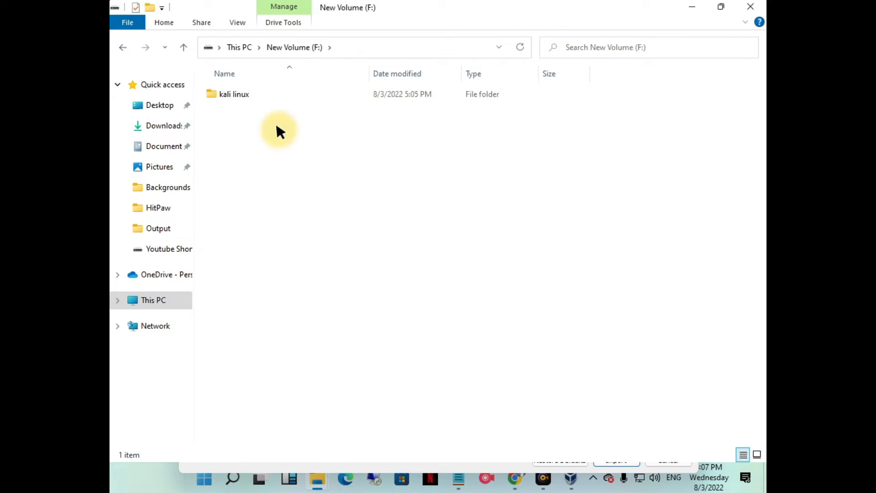
{"action": "double_click", "coordinate": [264, 91]}
{"action": "left_click", "coordinate": [118, 48]}
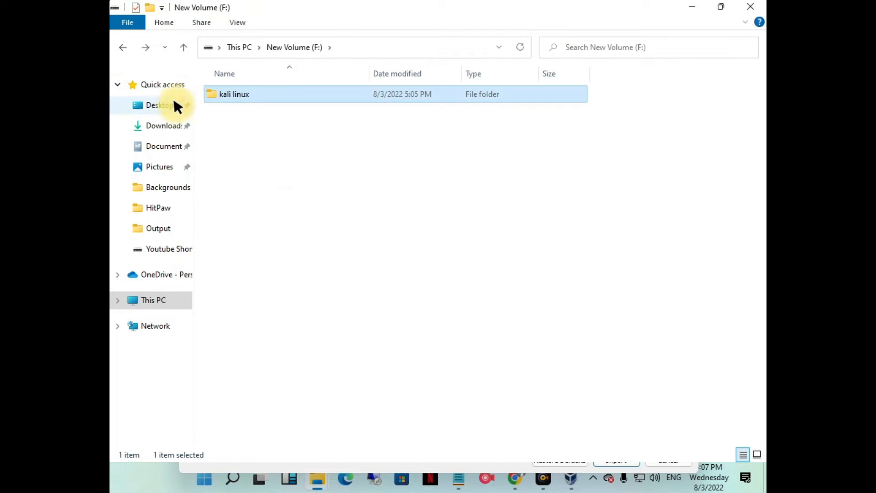
{"action": "left_click", "coordinate": [232, 48]}
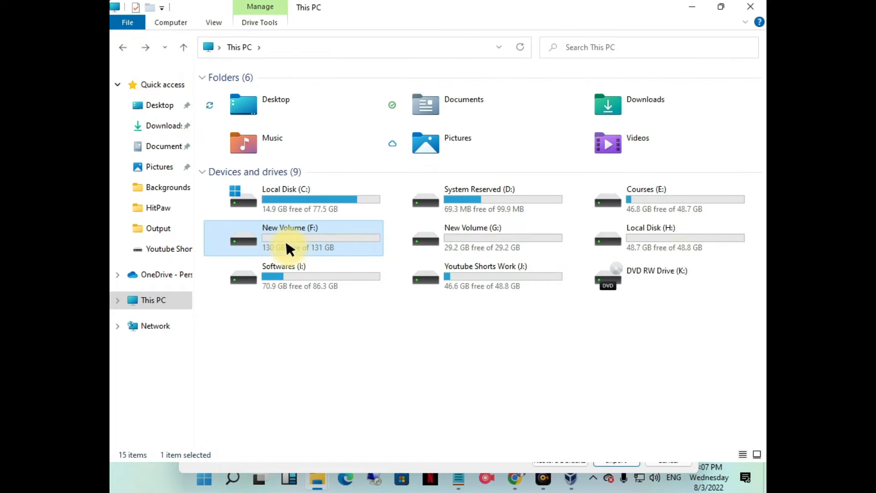
- Return to VirtualBox, start importing the Kali Linux appliance and agree to its software license
{"action": "left_click", "coordinate": [692, 5]}
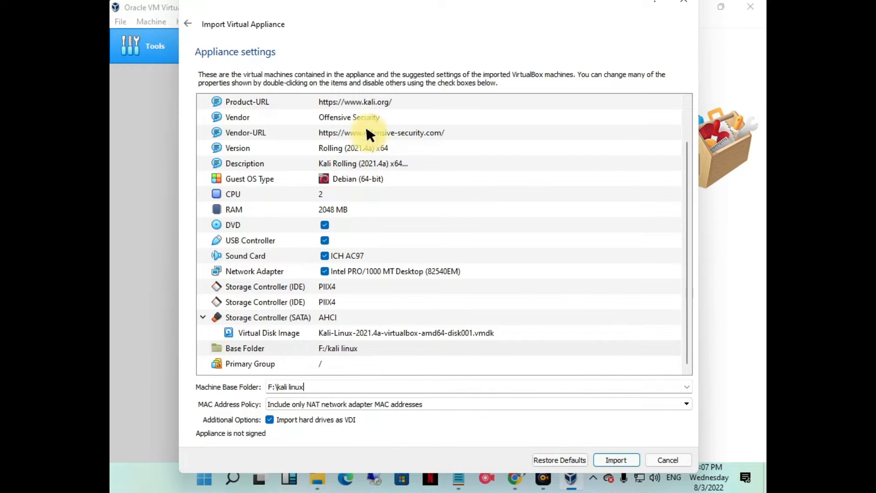
{"action": "left_click", "coordinate": [618, 459]}
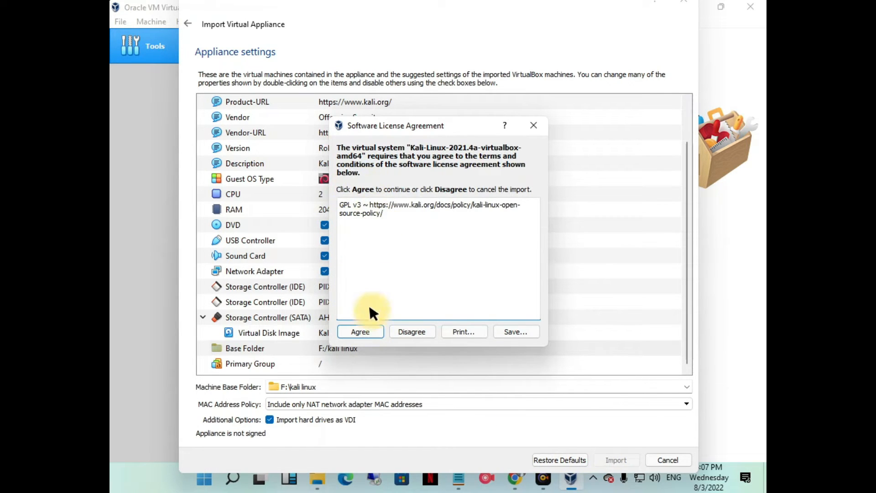
{"action": "left_click", "coordinate": [358, 331]}
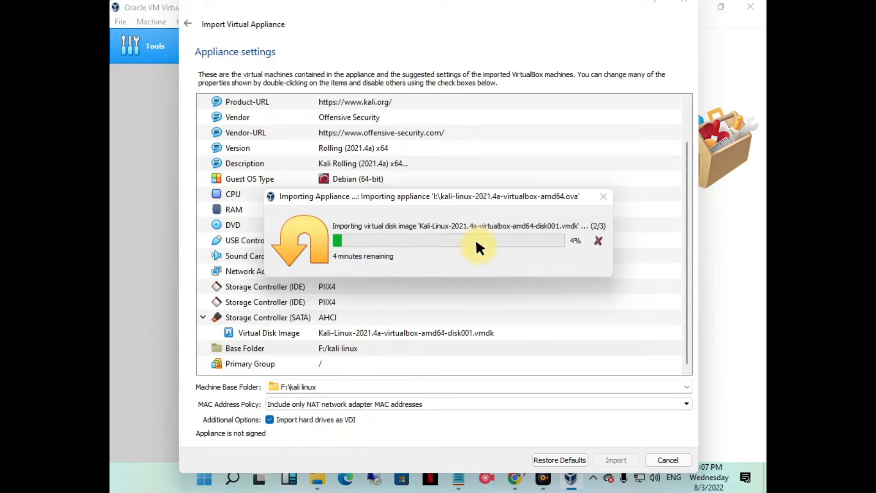
- Switch to Microsoft Edge and search the web for kali linux
{"action": "left_click", "coordinate": [345, 478]}
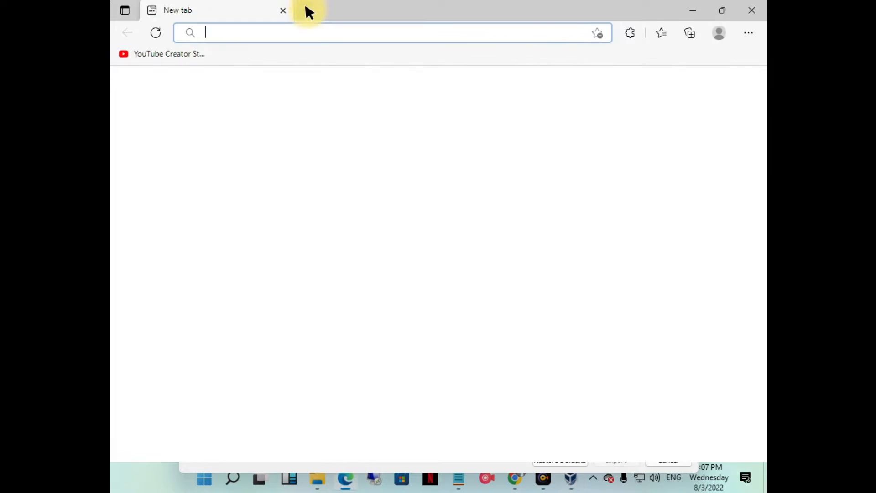
{"action": "left_click", "coordinate": [314, 32]}
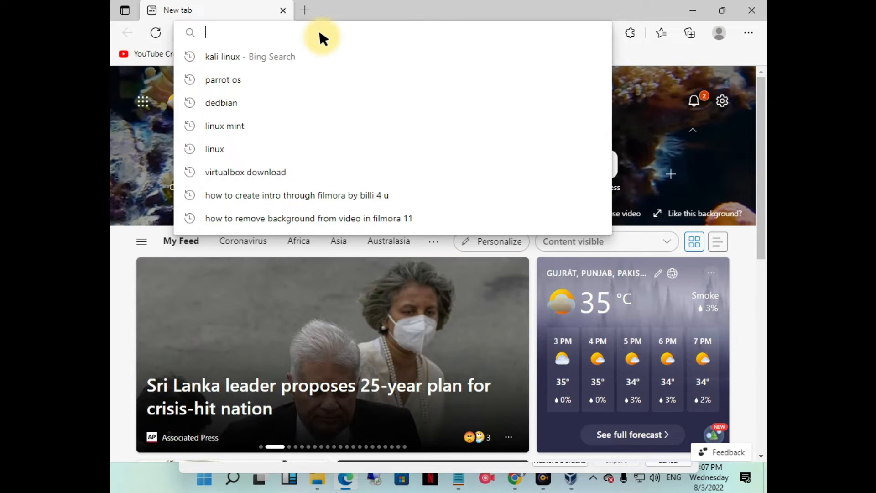
{"action": "type", "text": "kali linux"}
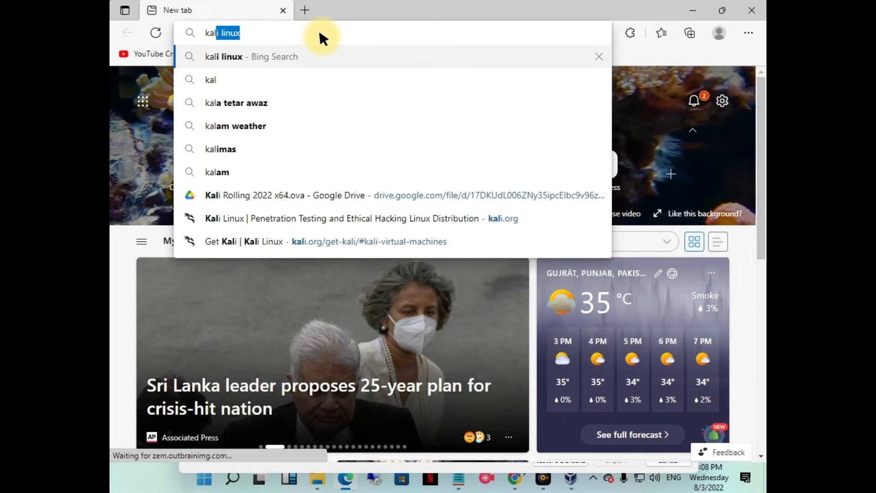
{"action": "key", "text": "Return"}
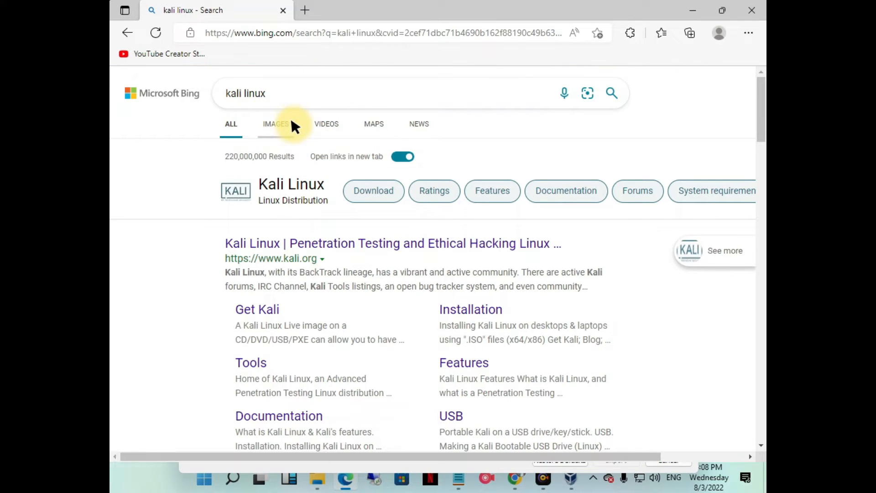
- Show the image results for kali linux and preview the DistroWatch desktop image and its neighbouring images
{"action": "left_click", "coordinate": [292, 126]}
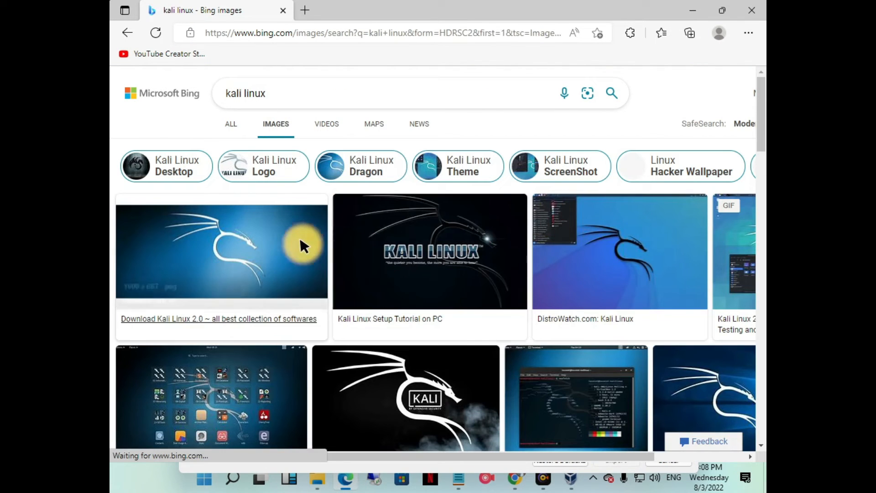
{"action": "left_click", "coordinate": [584, 255]}
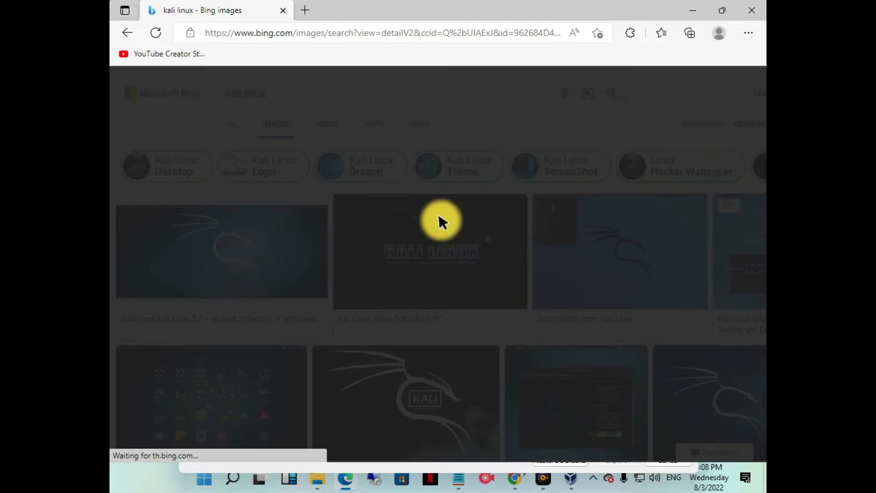
{"action": "scroll", "coordinate": [328, 229], "scroll_direction": "down", "scroll_amount": 1}
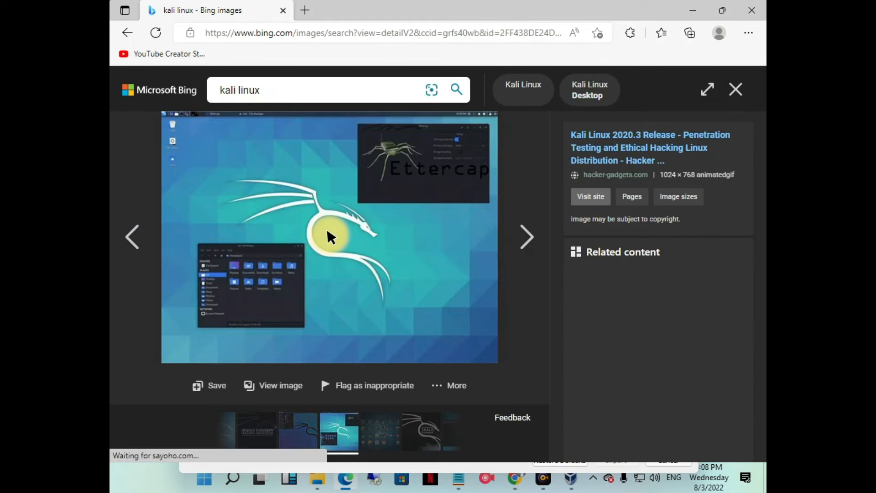
{"action": "left_click", "coordinate": [526, 236]}
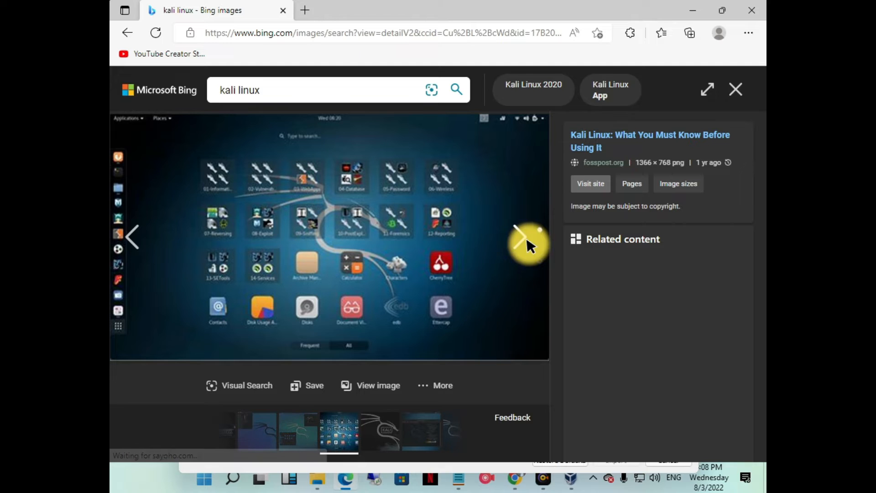
{"action": "left_click", "coordinate": [120, 226]}
{"action": "left_click", "coordinate": [120, 226]}
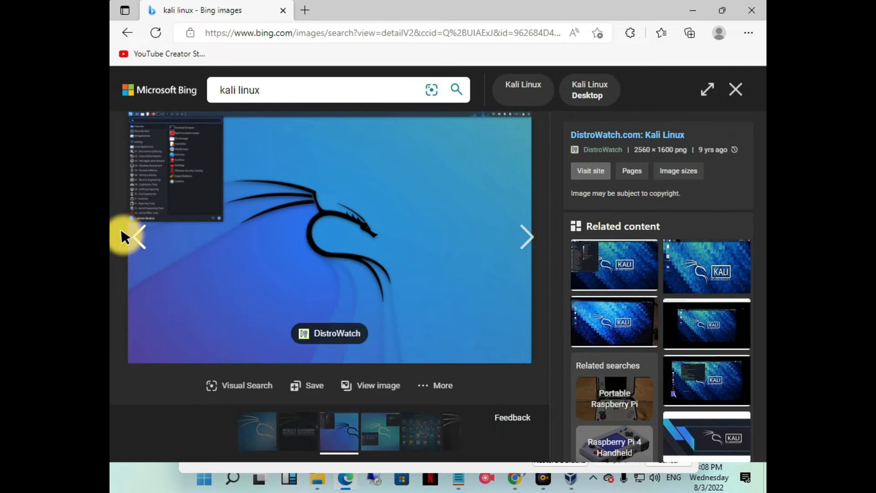
{"action": "left_click", "coordinate": [735, 90]}
- Browse further through the kali linux images and preview the glowing blue dragon wallpaper
{"action": "scroll", "coordinate": [429, 273], "scroll_direction": "down", "scroll_amount": 2}
{"action": "scroll", "coordinate": [289, 335], "scroll_direction": "down", "scroll_amount": 2}
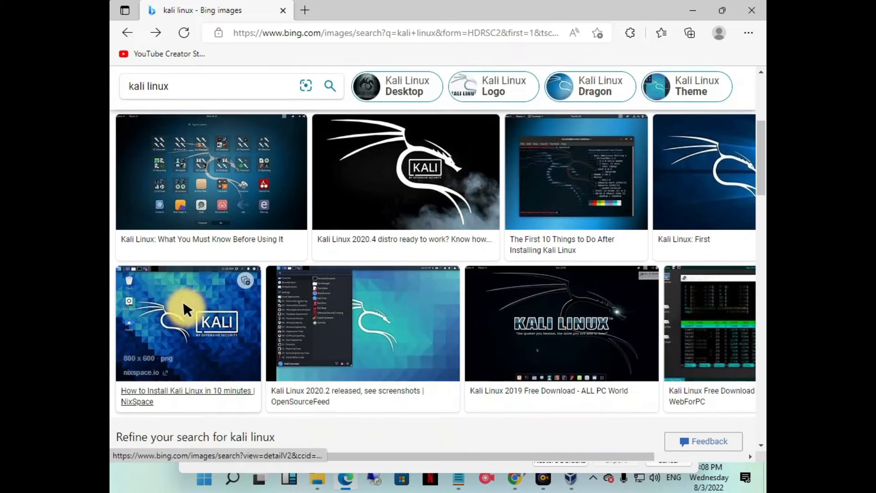
{"action": "scroll", "coordinate": [585, 287], "scroll_direction": "down", "scroll_amount": 5}
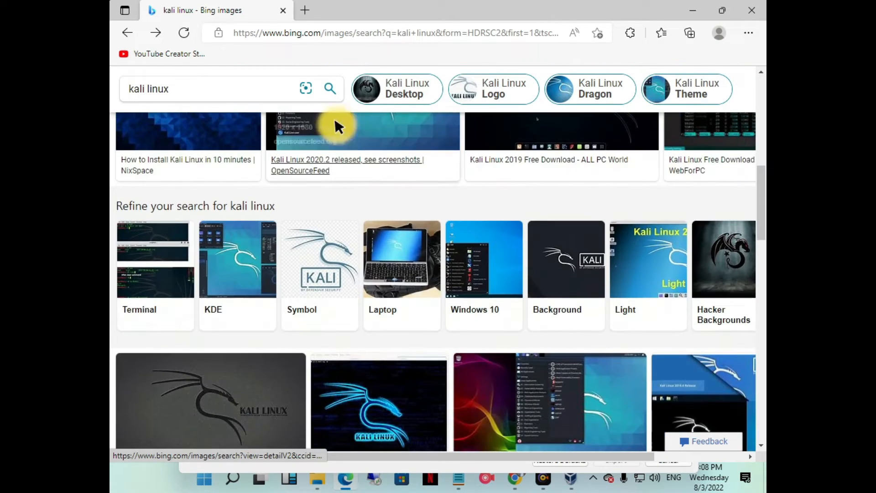
{"action": "scroll", "coordinate": [402, 360], "scroll_direction": "down", "scroll_amount": 4}
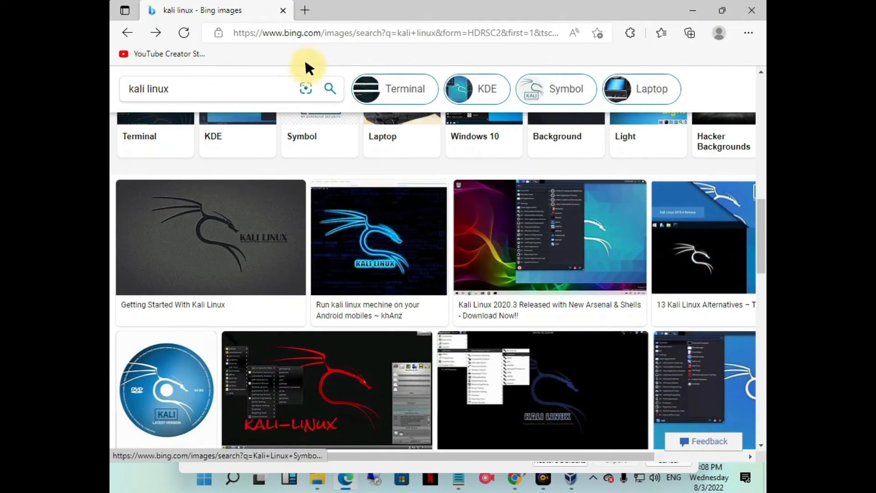
{"action": "left_click", "coordinate": [308, 33]}
{"action": "left_click", "coordinate": [304, 10]}
{"action": "left_click", "coordinate": [254, 9]}
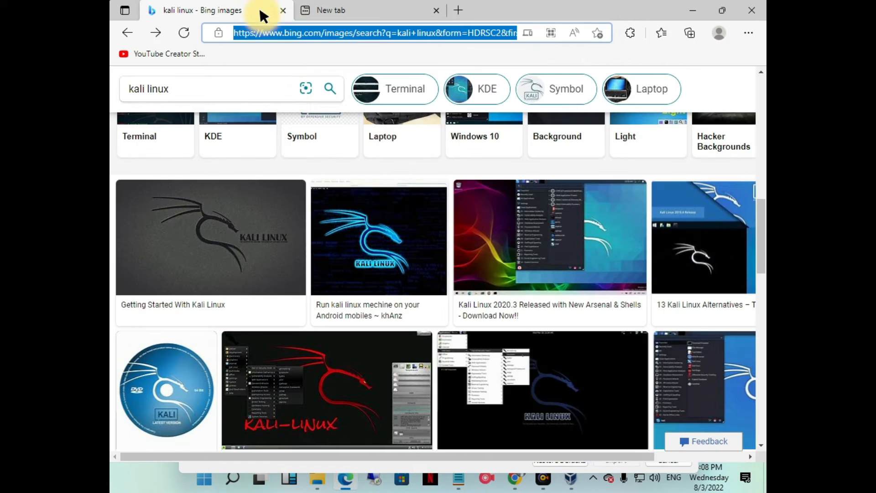
{"action": "left_click", "coordinate": [328, 233]}
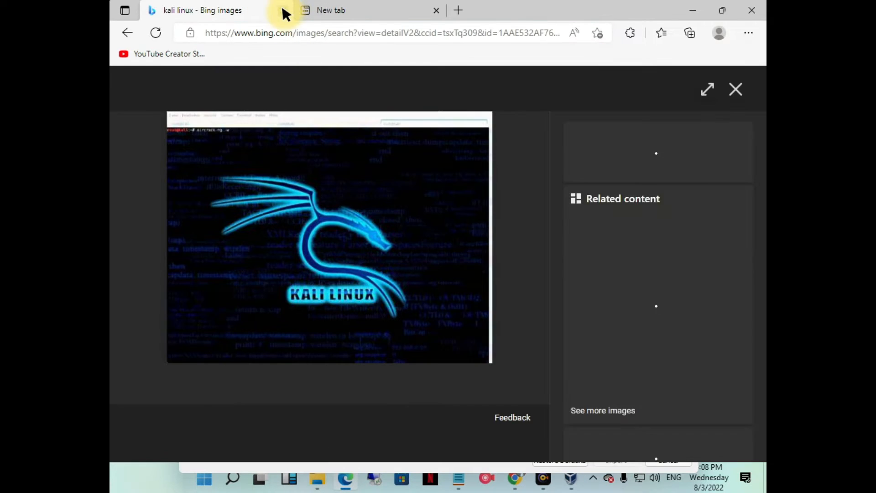
- Close the kali linux image results and the browser to return to VirtualBox
{"action": "left_click", "coordinate": [284, 11]}
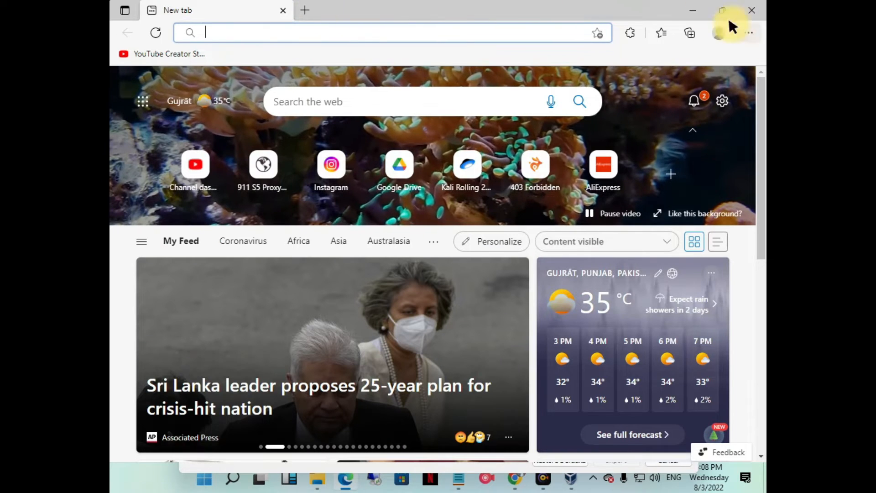
{"action": "left_click", "coordinate": [691, 97]}
{"action": "left_click", "coordinate": [690, 96]}
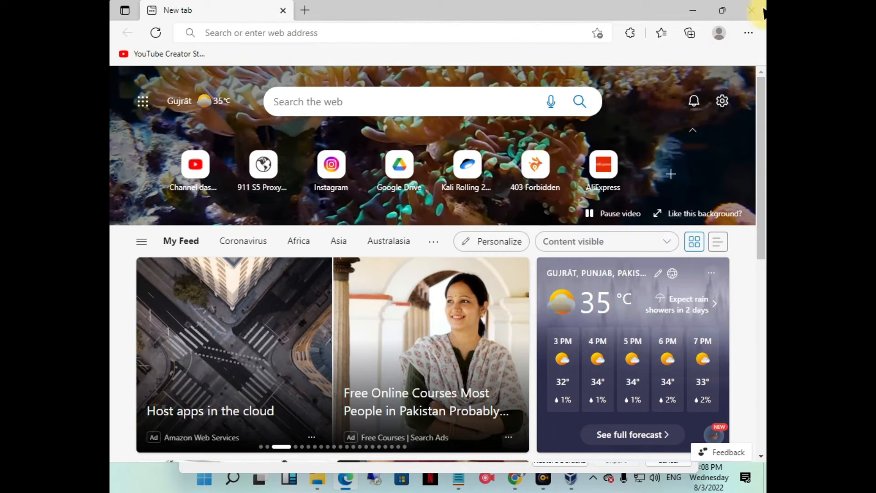
{"action": "left_click", "coordinate": [757, 8]}
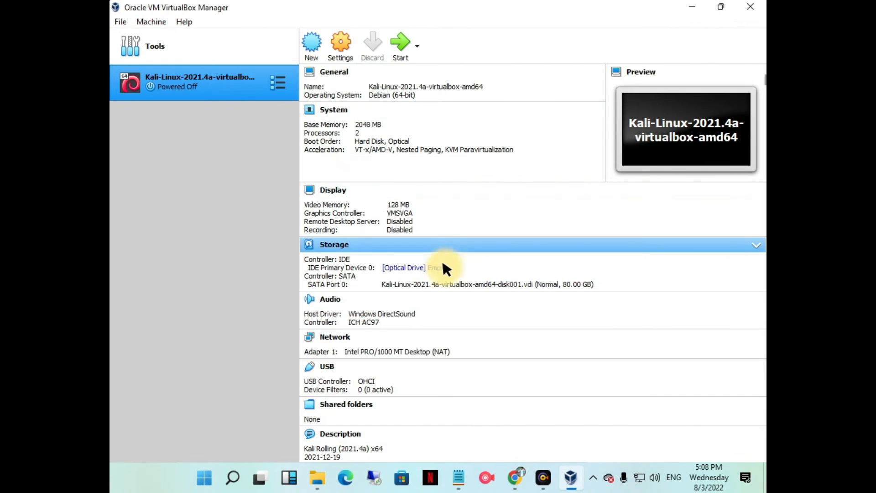
- Review the details of the imported Kali Linux machine and open its settings
{"action": "scroll", "coordinate": [390, 180], "scroll_direction": "down", "scroll_amount": 3}
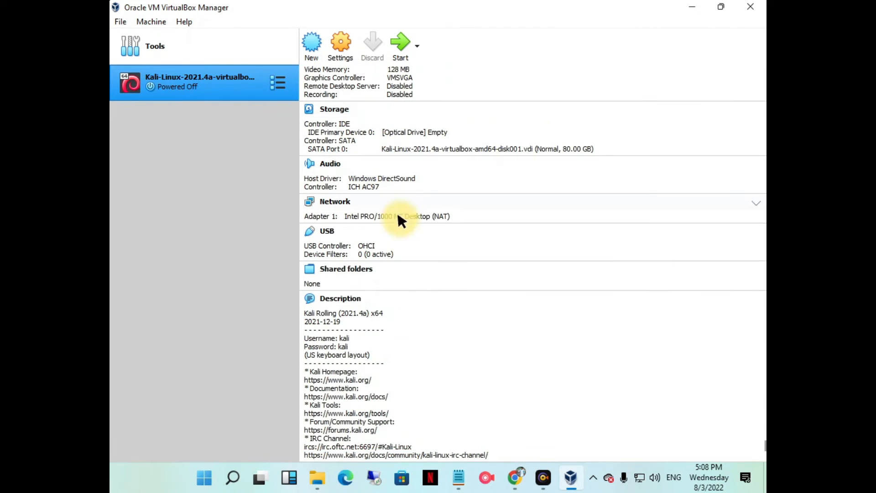
{"action": "scroll", "coordinate": [373, 401], "scroll_direction": "up", "scroll_amount": 3}
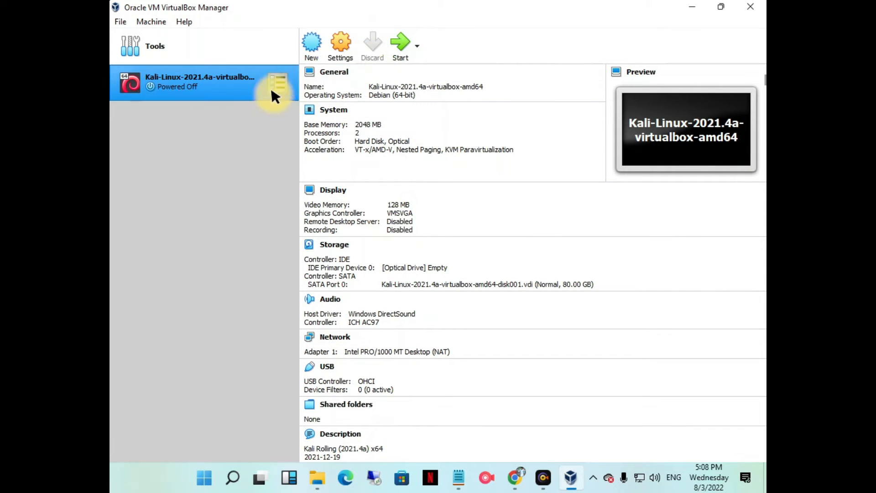
{"action": "left_click", "coordinate": [340, 52]}
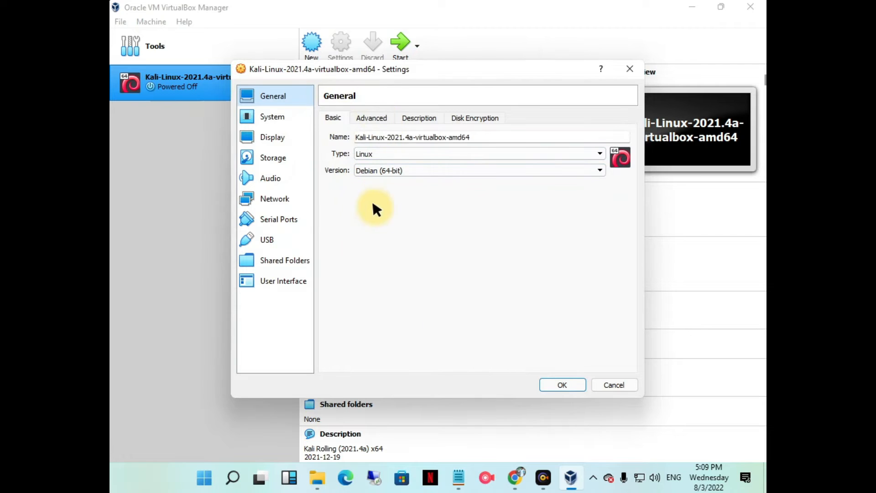
- Set the machine's operating system type to Linux and its version to Debian (64-bit), keeping its name
{"action": "left_click", "coordinate": [477, 137]}
{"action": "left_click_drag", "start_coordinate": [476, 137], "coordinate": [333, 120]}
{"action": "left_click", "coordinate": [490, 133]}
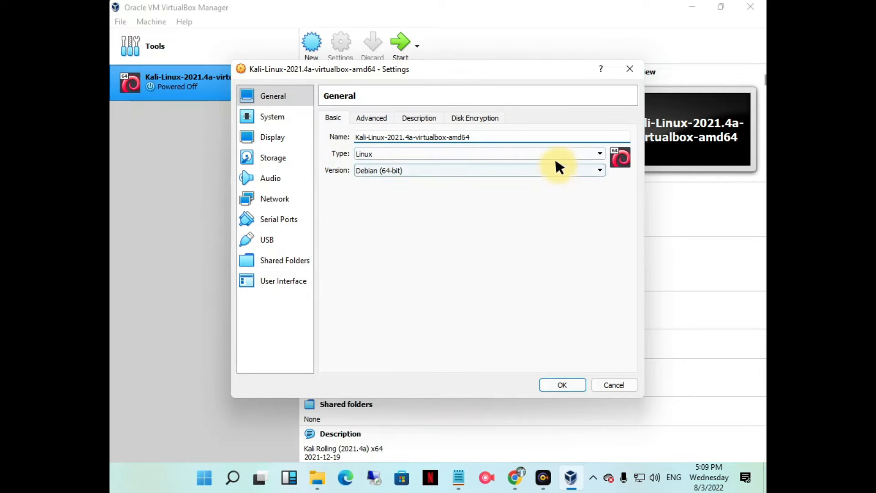
{"action": "left_click", "coordinate": [400, 148]}
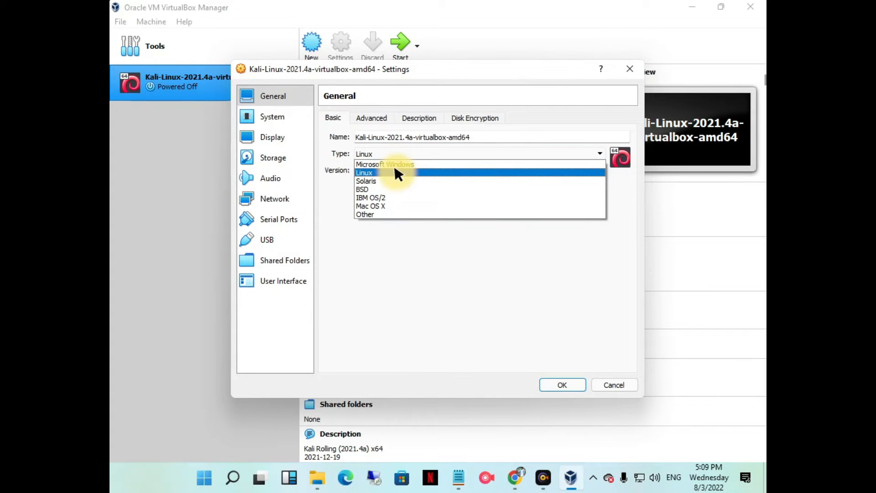
{"action": "left_click", "coordinate": [395, 169]}
{"action": "left_click", "coordinate": [396, 169]}
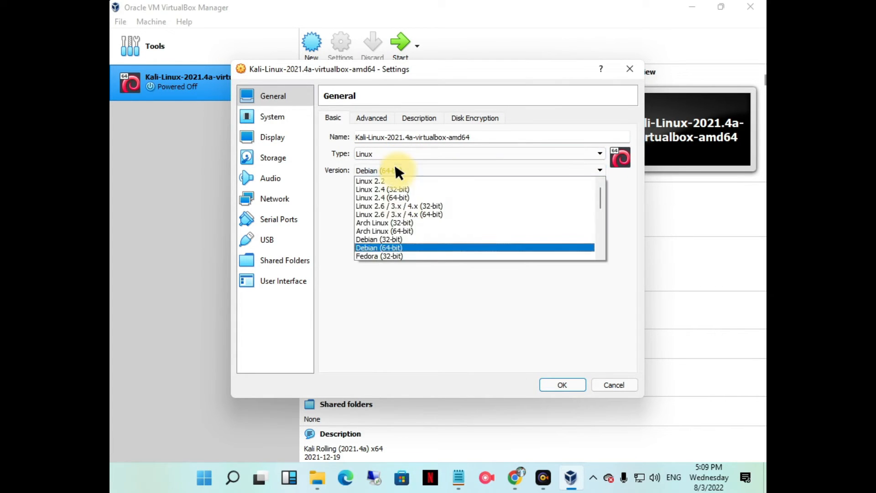
{"action": "left_click", "coordinate": [385, 244]}
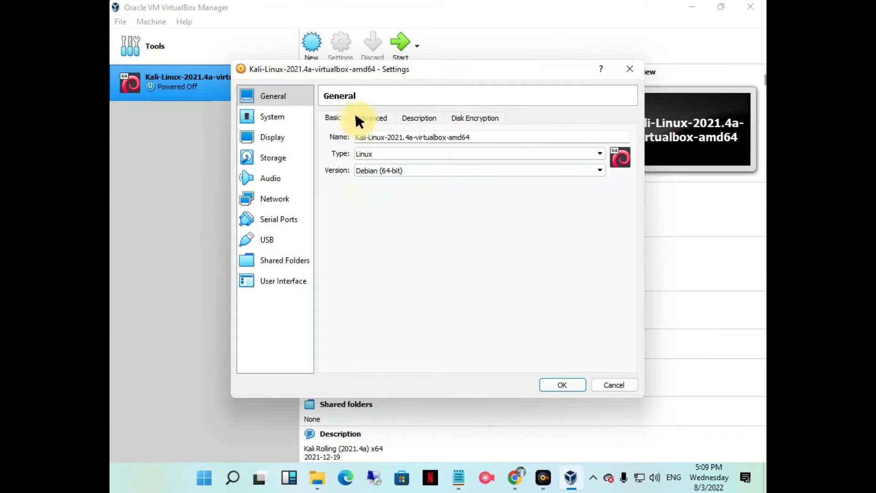
- Inspect the machine's general settings for snapshots and clipboard sharing, its description and its disk encryption
{"action": "left_click", "coordinate": [368, 115]}
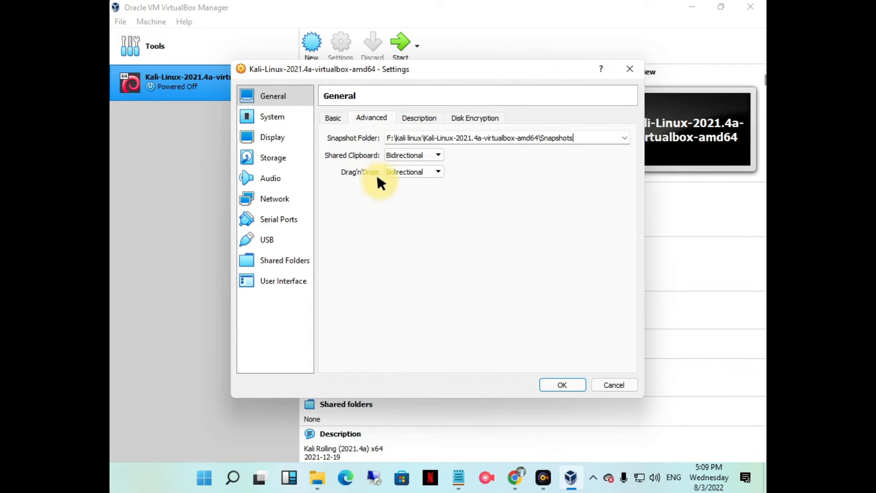
{"action": "left_click", "coordinate": [425, 118]}
{"action": "scroll", "coordinate": [423, 241], "scroll_direction": "down", "scroll_amount": 1}
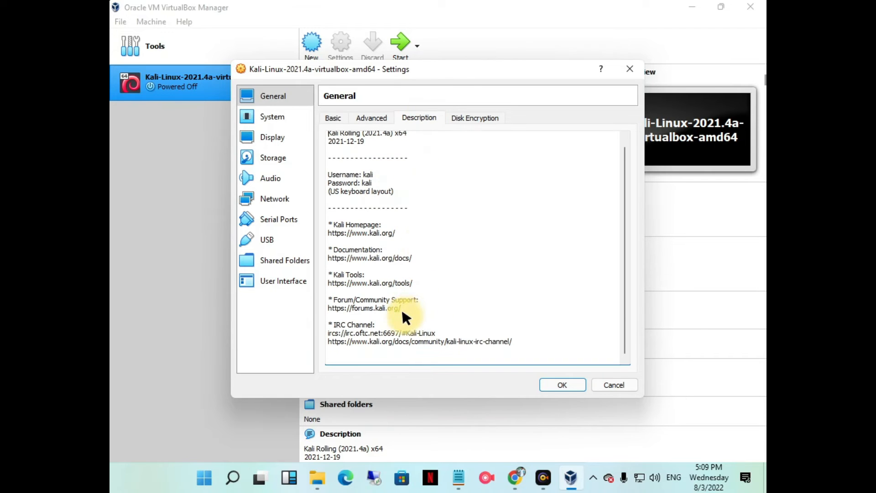
{"action": "scroll", "coordinate": [444, 298], "scroll_direction": "up", "scroll_amount": 1}
{"action": "left_click", "coordinate": [479, 118]}
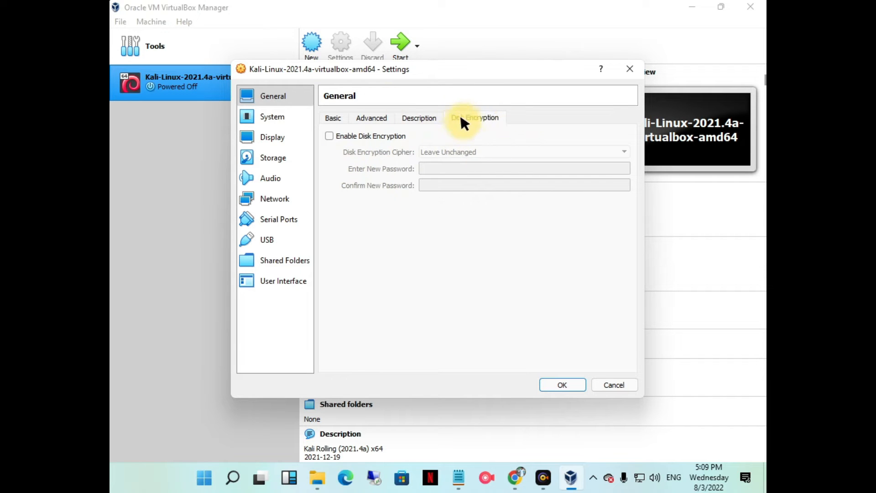
- Look through the machine's motherboard, processor and acceleration settings and return to the motherboard options
{"action": "left_click", "coordinate": [268, 114]}
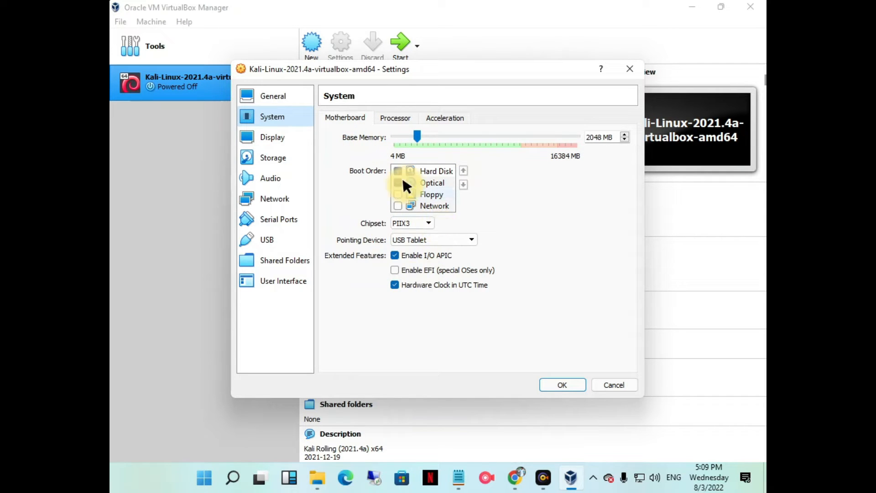
{"action": "left_click", "coordinate": [394, 117]}
{"action": "left_click", "coordinate": [442, 117]}
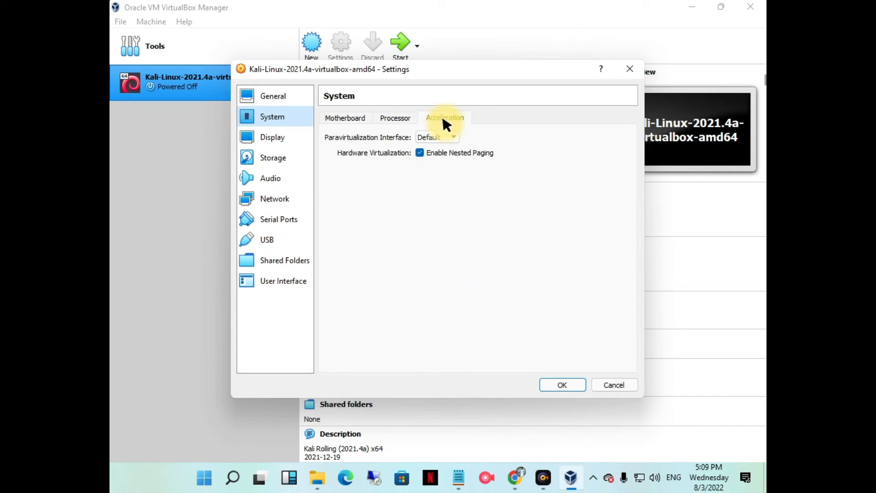
{"action": "left_click", "coordinate": [343, 118]}
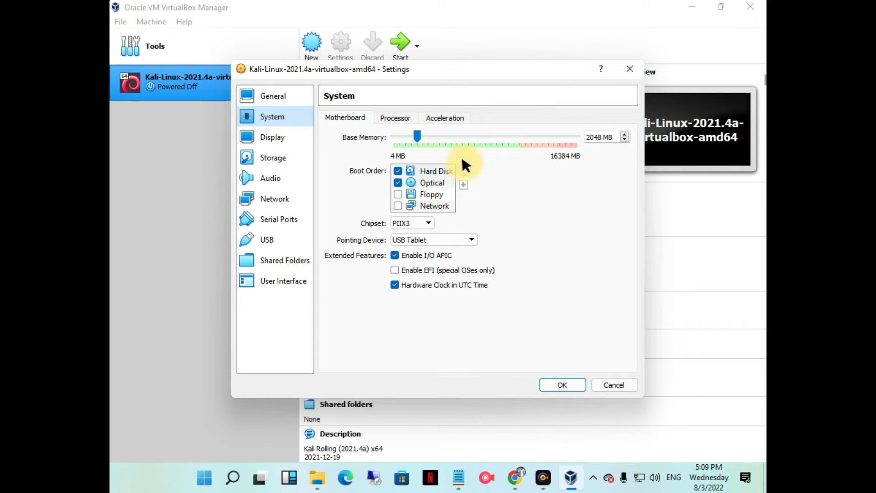
- Set the machine's base memory to 1024 MB
{"action": "left_click_drag", "start_coordinate": [611, 130], "coordinate": [574, 139]}
{"action": "key", "text": "BackSpace"}
{"action": "type", "text": "1024"}
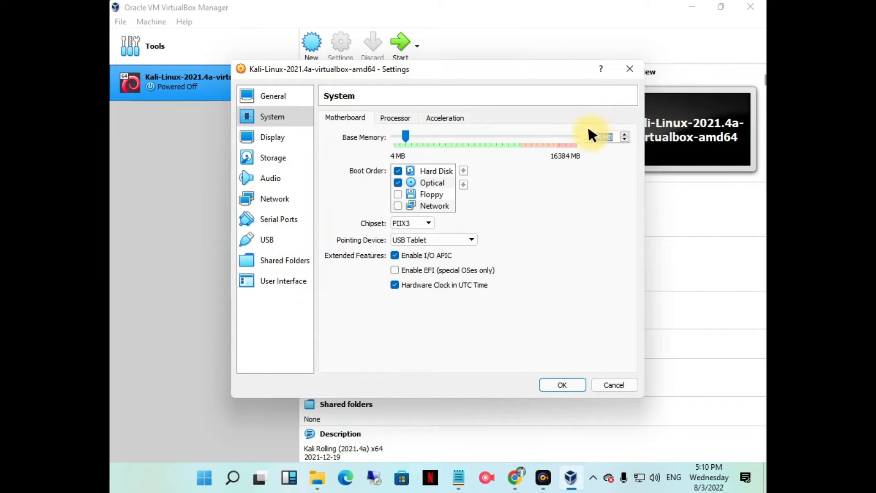
- Set the machine's base memory to 2048 MB
{"action": "key", "text": "BackSpace"}
{"action": "type", "text": "204"}
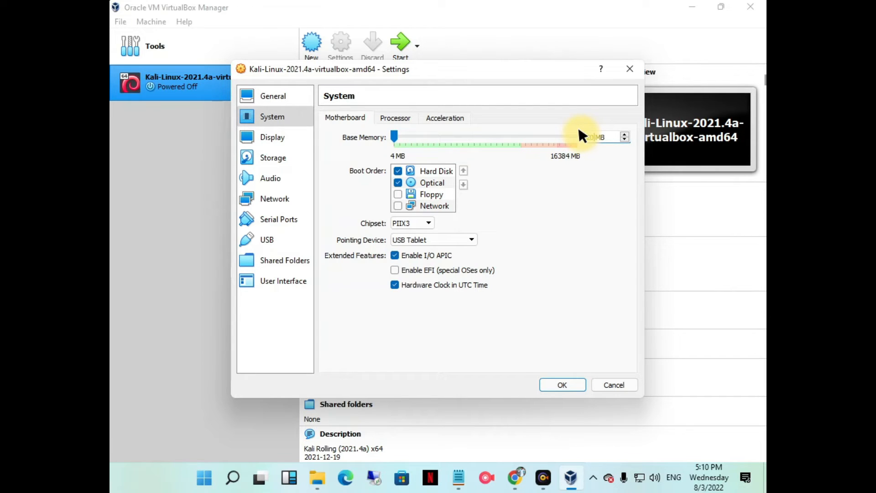
{"action": "type", "text": "8"}
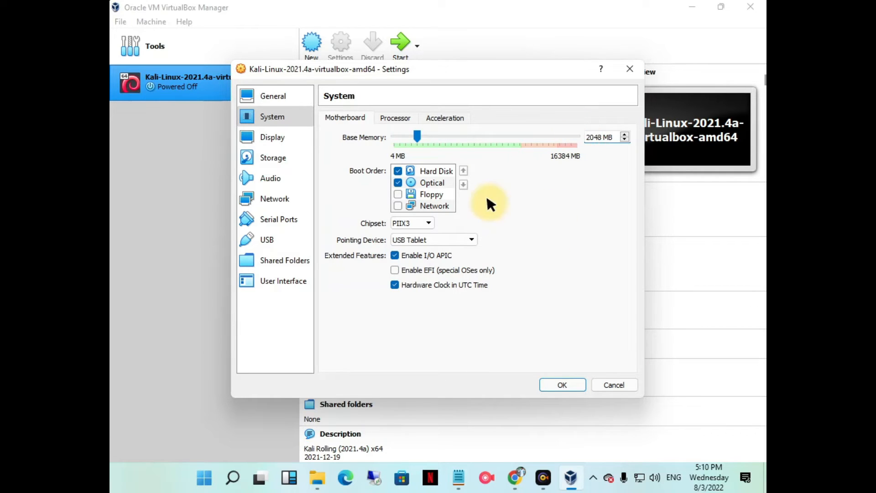
{"action": "left_click", "coordinate": [410, 130]}
{"action": "left_click_drag", "start_coordinate": [410, 130], "coordinate": [411, 131]}
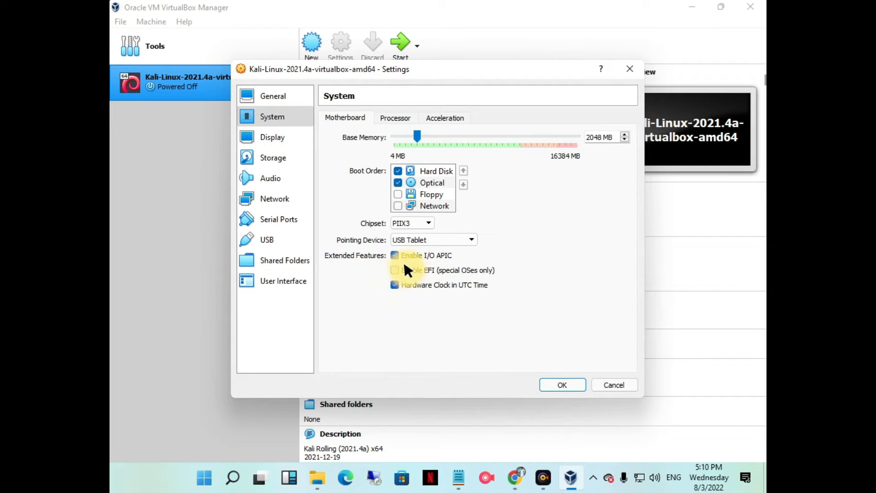
- Review the machine's processor and acceleration options and its display, storage, audio and network settings
{"action": "left_click", "coordinate": [395, 117]}
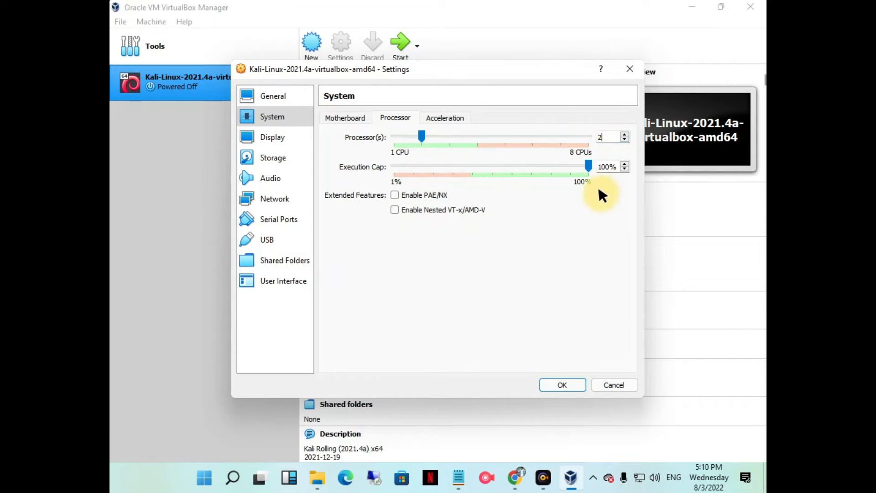
{"action": "left_click", "coordinate": [445, 117]}
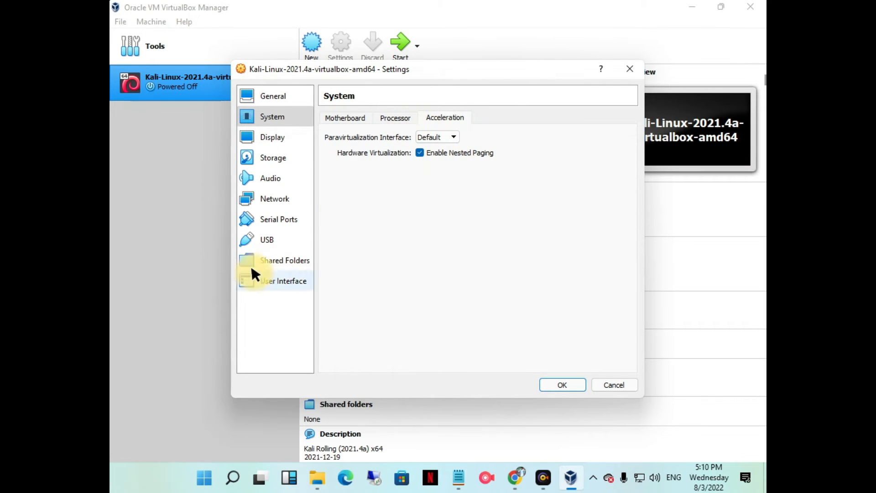
{"action": "left_click", "coordinate": [280, 136]}
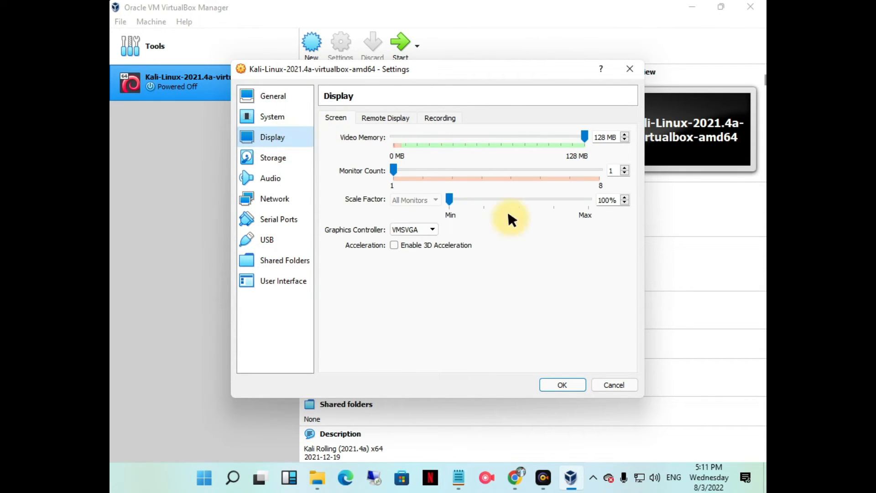
{"action": "left_click", "coordinate": [296, 157]}
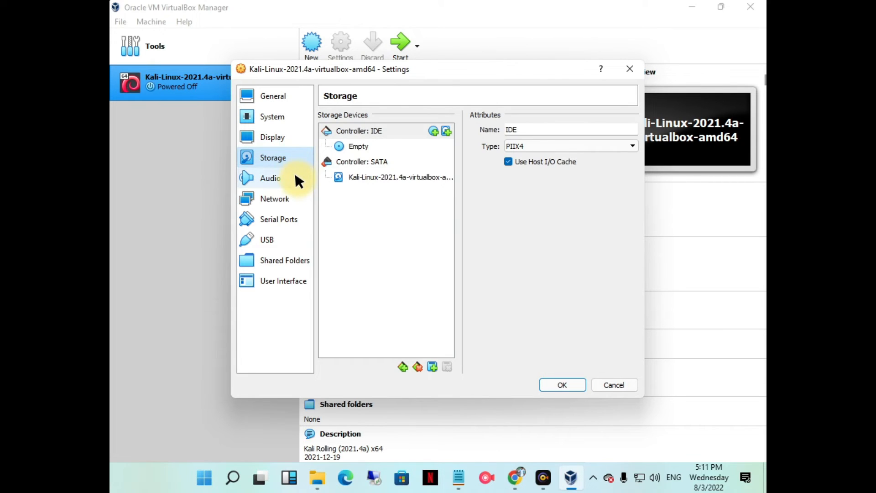
{"action": "left_click", "coordinate": [293, 176]}
{"action": "left_click", "coordinate": [294, 196]}
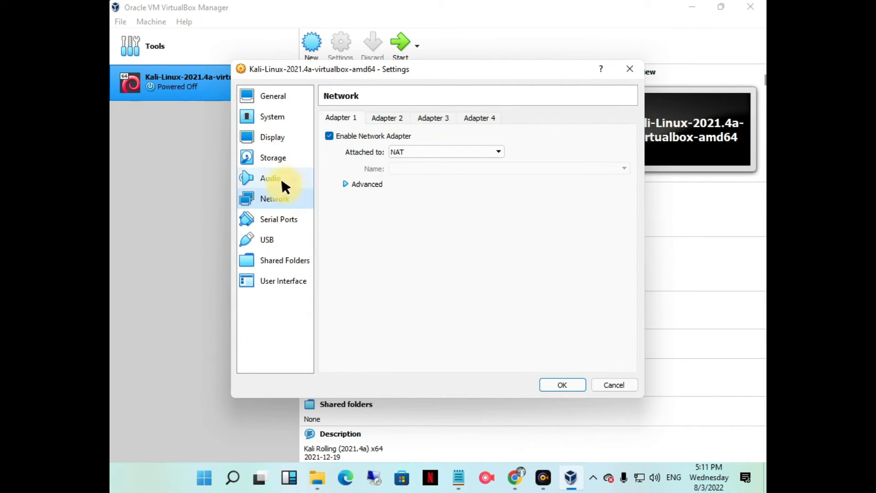
- Review the serial ports, USB, shared folders, user interface and basic general settings, and save the machine's settings
{"action": "left_click", "coordinate": [276, 221]}
{"action": "left_click", "coordinate": [277, 240]}
{"action": "left_click", "coordinate": [280, 260]}
{"action": "left_click", "coordinate": [278, 279]}
{"action": "left_click", "coordinate": [268, 95]}
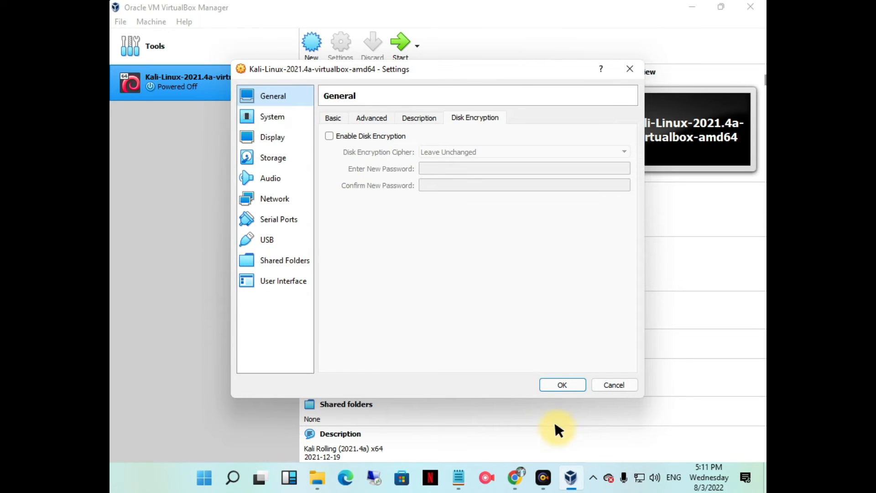
{"action": "left_click", "coordinate": [335, 116]}
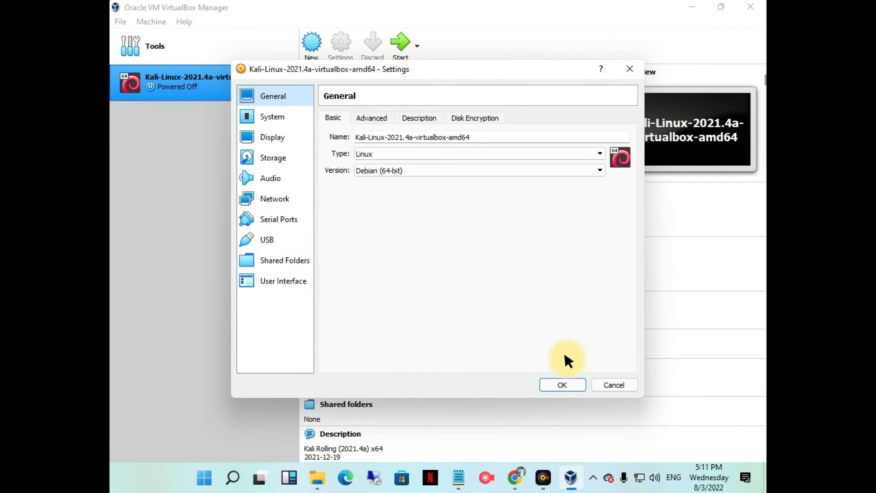
{"action": "left_click", "coordinate": [561, 385]}
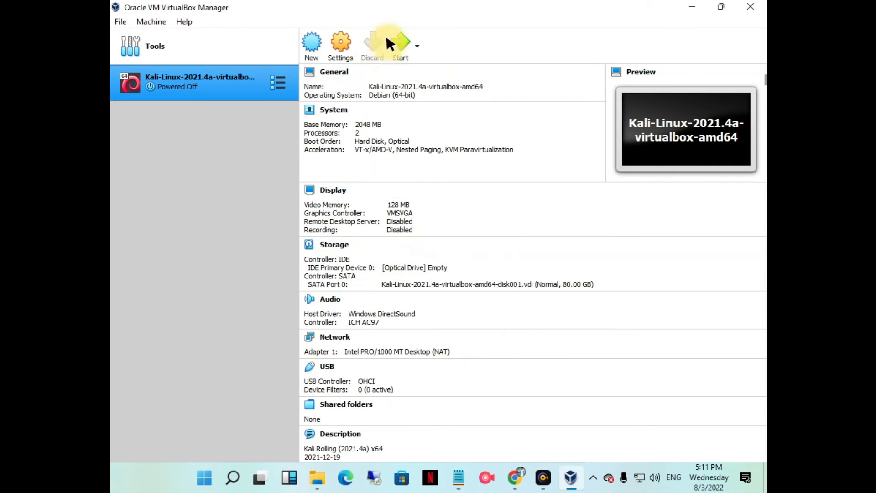
- Start the Kali Linux virtual machine and dismiss the notice about automatic keyboard capture
{"action": "scroll", "coordinate": [426, 292], "scroll_direction": "down", "scroll_amount": 5}
{"action": "scroll", "coordinate": [412, 323], "scroll_direction": "up", "scroll_amount": 5}
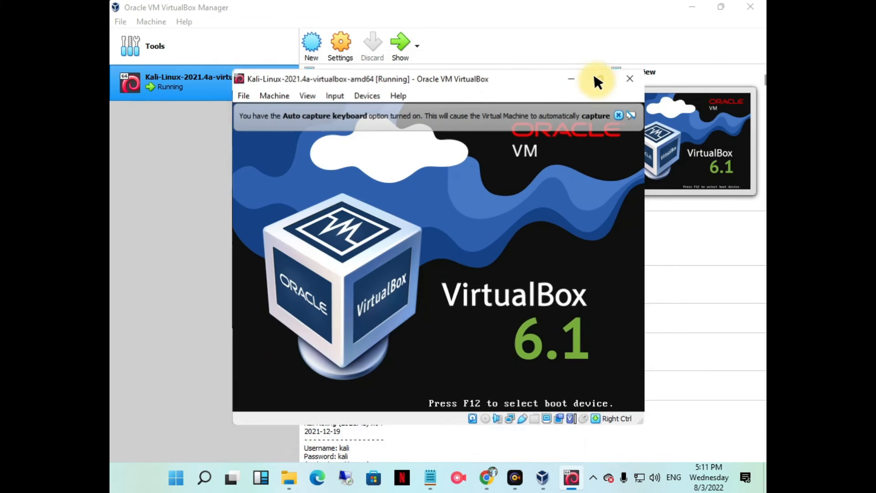
{"action": "left_click", "coordinate": [598, 81]}
{"action": "left_click", "coordinate": [722, 6]}
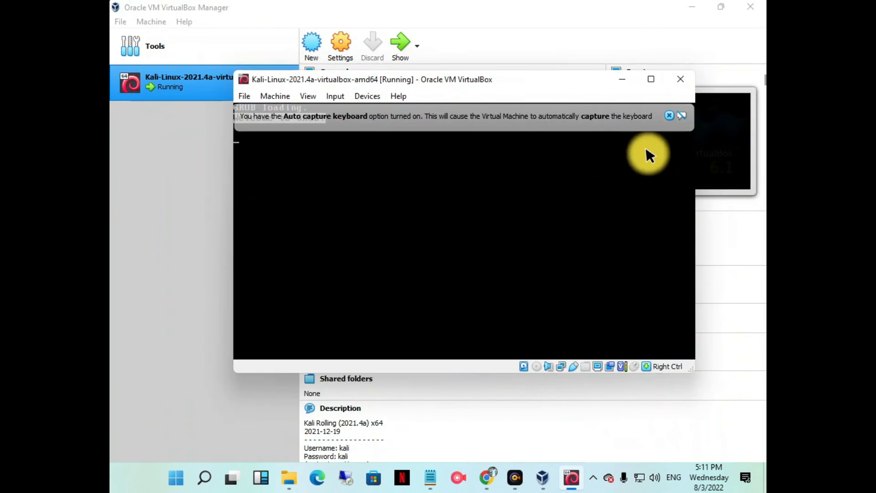
{"action": "left_click", "coordinate": [616, 115]}
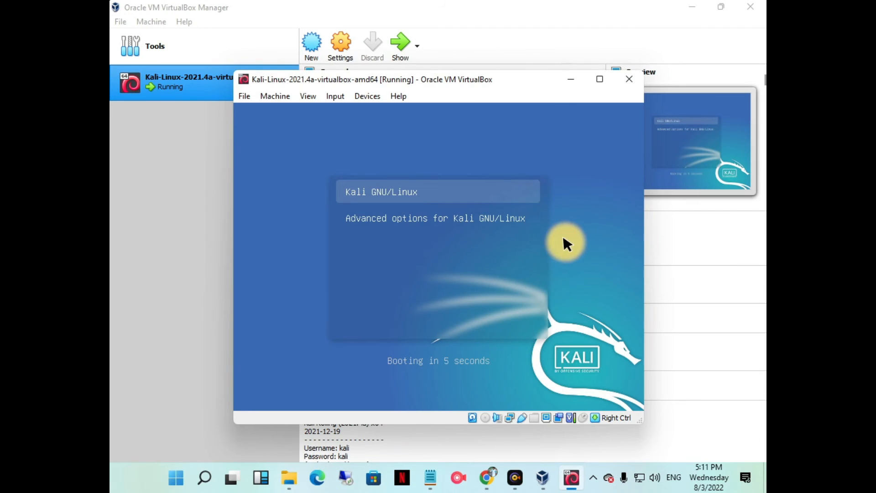
- Allow the virtual machine to capture the mouse and keyboard, and dismiss the mouse pointer integration notice
{"action": "left_click", "coordinate": [563, 237]}
{"action": "left_click", "coordinate": [392, 306]}
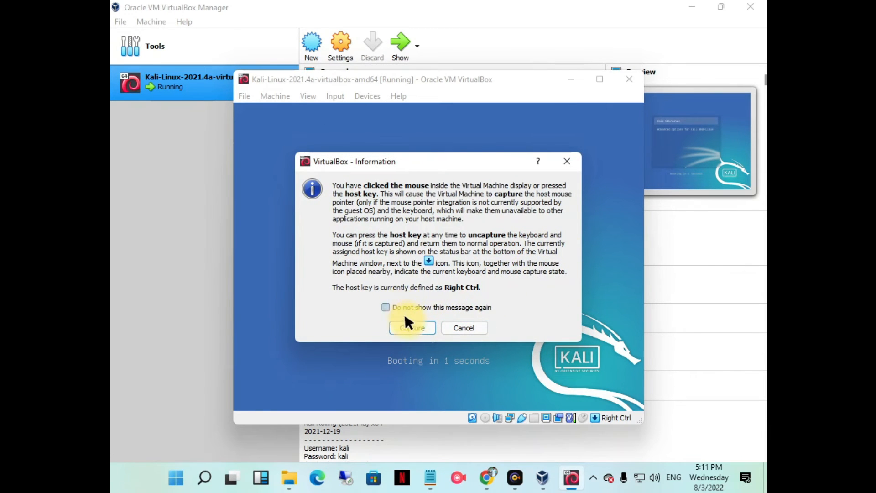
{"action": "left_click", "coordinate": [407, 326]}
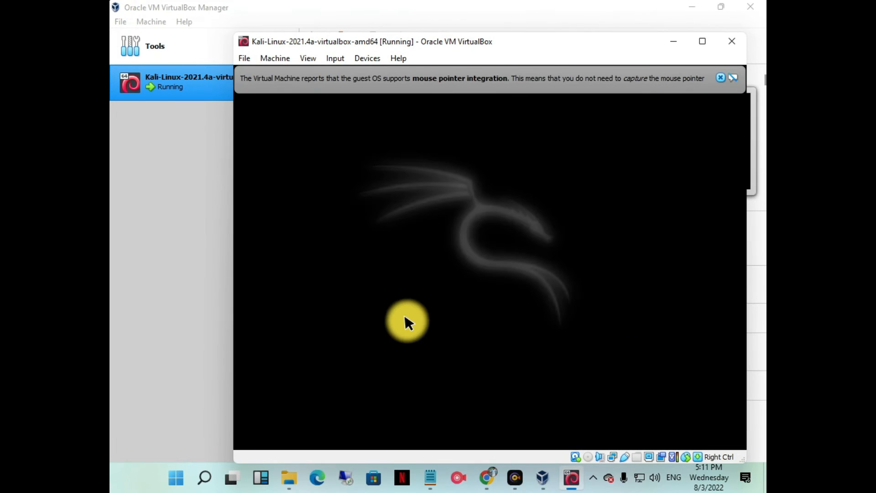
{"action": "left_click", "coordinate": [720, 79]}
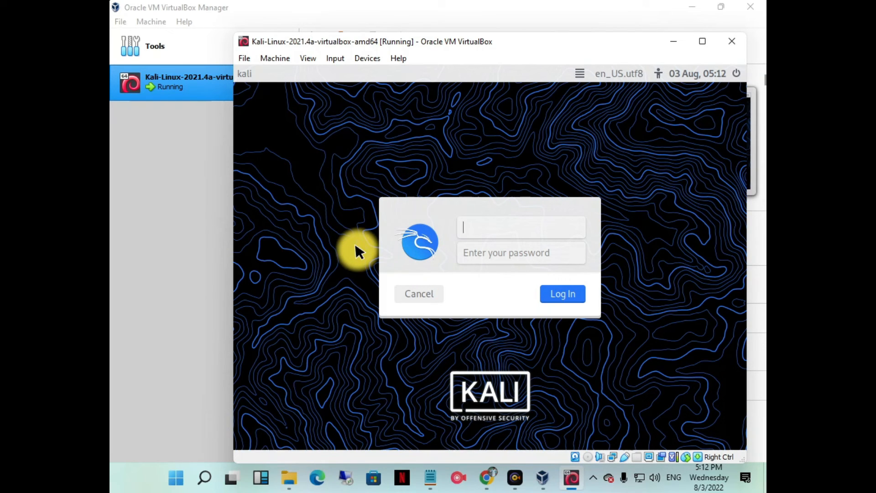
- Try to log in to Kali with the default root credentials, filling in the username and the account password
{"action": "type", "text": "e"}
{"action": "key", "text": "BackSpace"}
{"action": "type", "text": "root"}
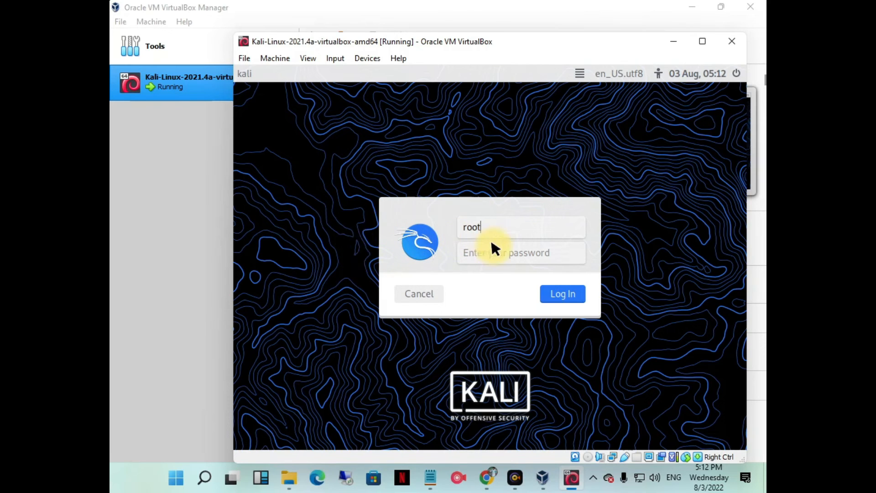
{"action": "left_click", "coordinate": [496, 257]}
{"action": "type", "text": "••••"}
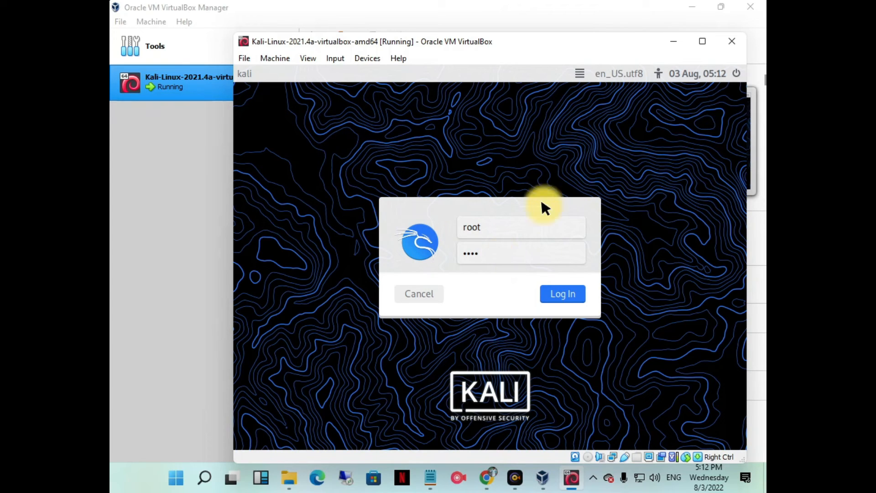
{"action": "key", "text": "BackSpace"}
{"action": "type", "text": "toor"}
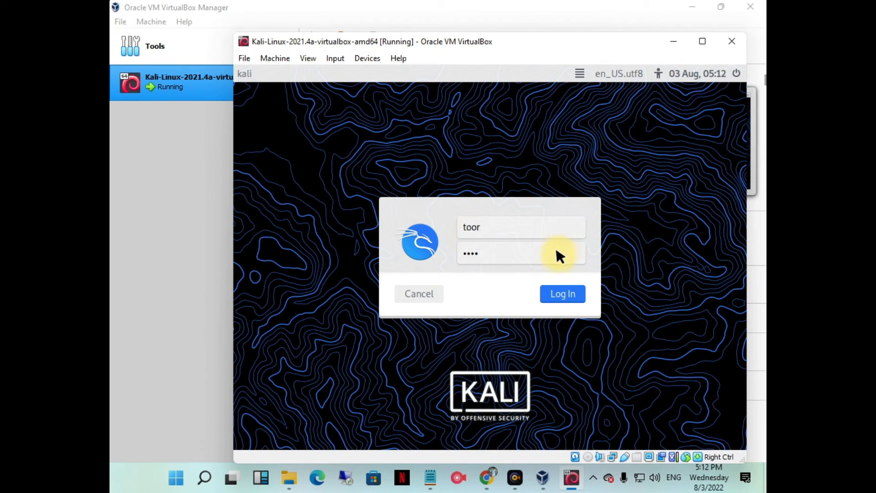
{"action": "key", "text": "Return"}
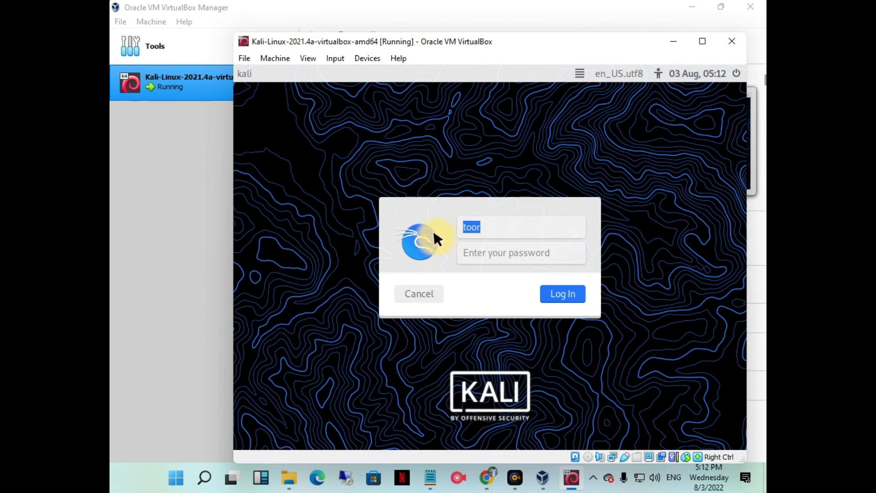
- Log in to Kali with the username kali and the account password
{"action": "key", "text": "BackSpace"}
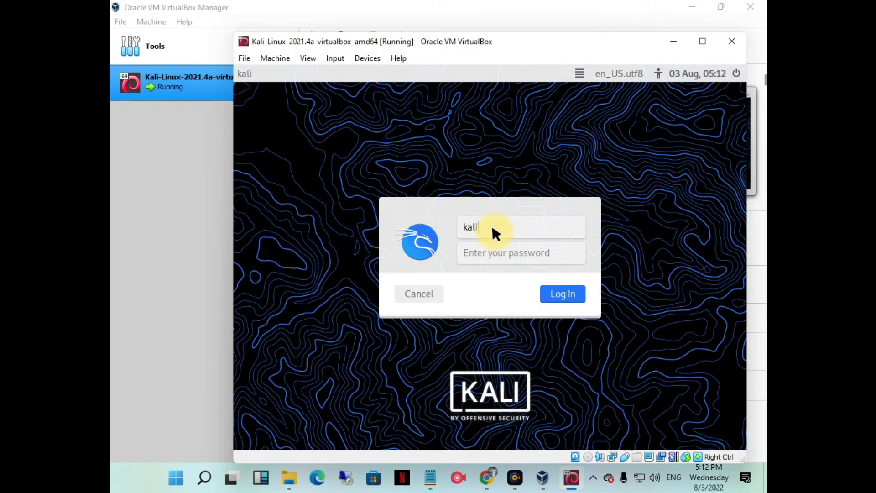
{"action": "left_click", "coordinate": [481, 248]}
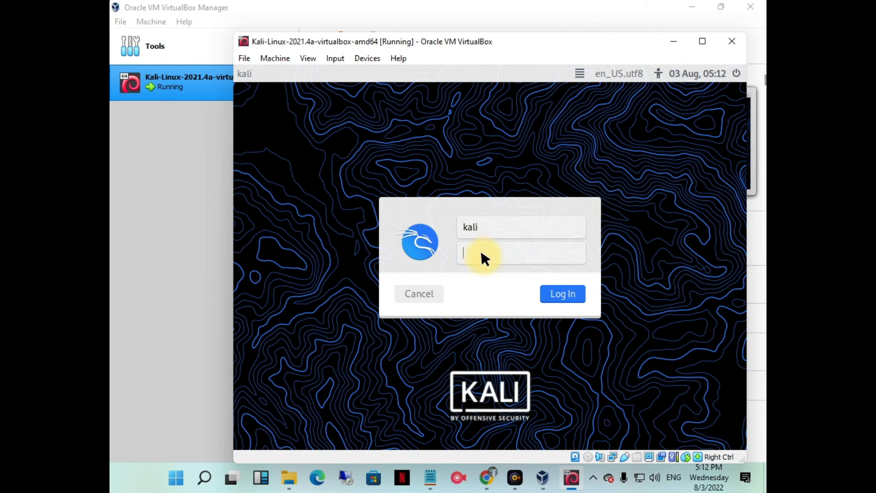
{"action": "type", "text": "kal"}
{"action": "left_click", "coordinate": [567, 292]}
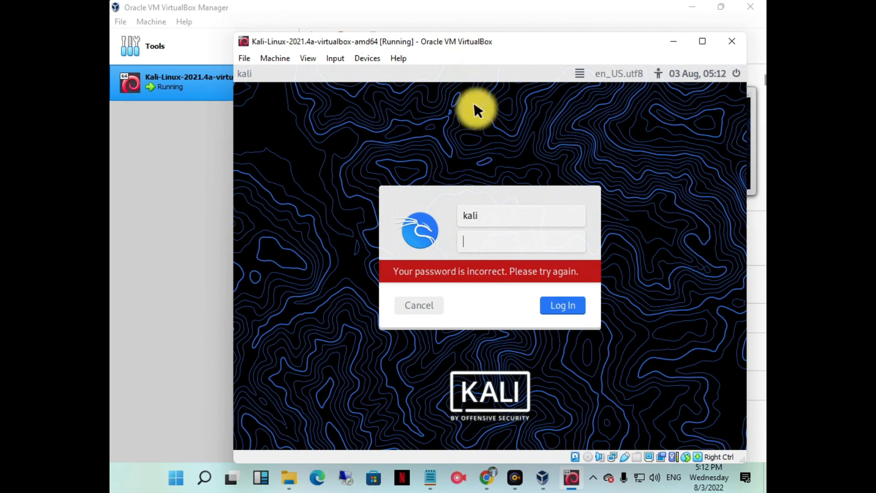
{"action": "type", "text": "k"}
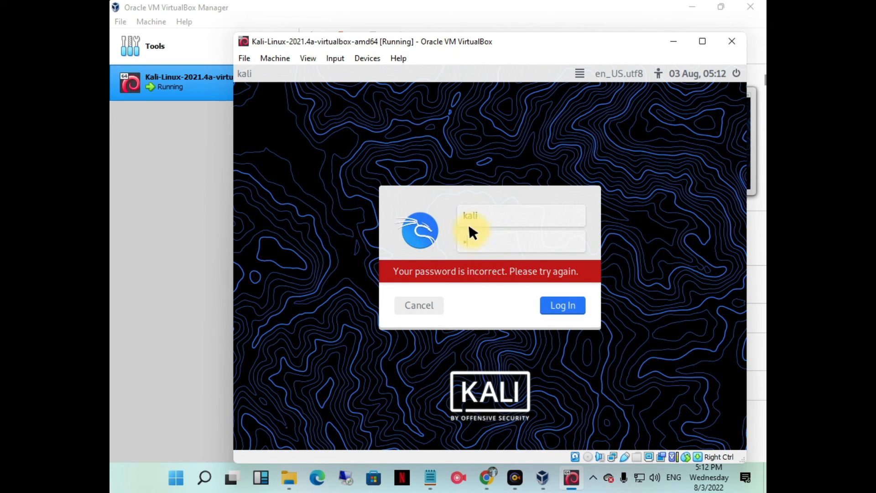
{"action": "type", "text": "a"}
{"action": "key", "text": "Return"}
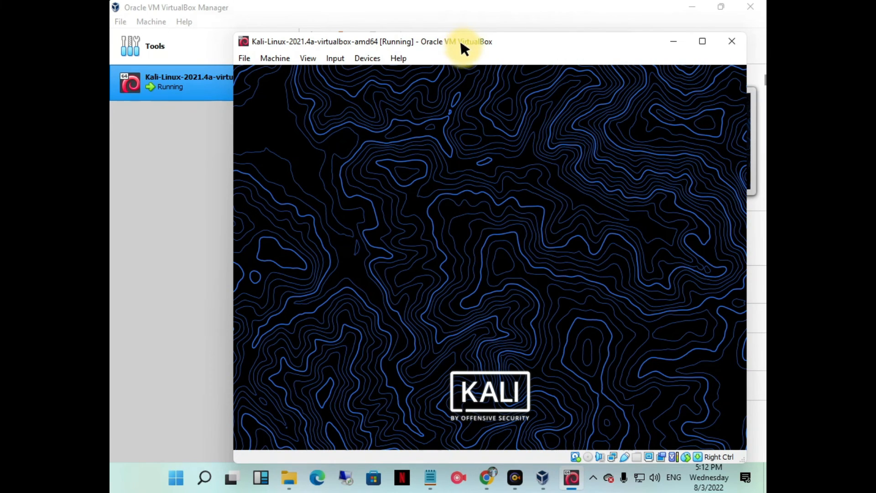
- Minimize the VirtualBox Manager window and maximize the running Kali machine's window
{"action": "left_click_drag", "start_coordinate": [460, 42], "coordinate": [421, 19]}
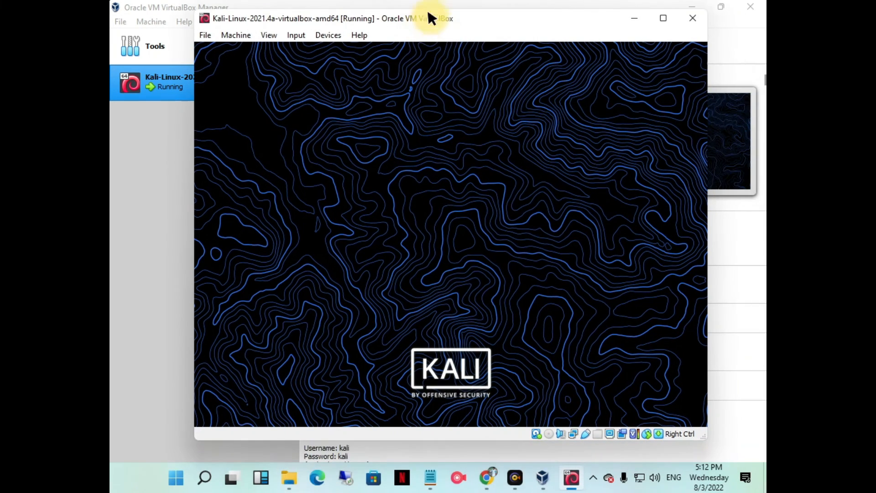
{"action": "left_click", "coordinate": [676, 4]}
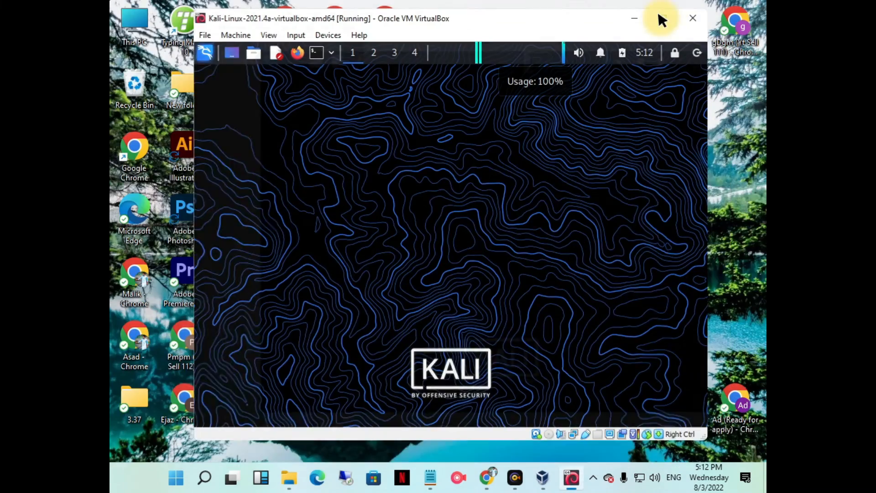
{"action": "left_click", "coordinate": [659, 18]}
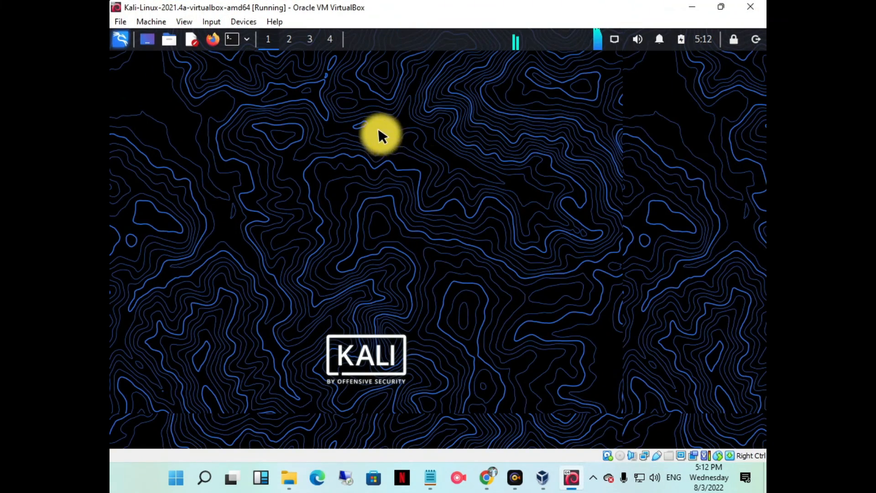
{"action": "right_click", "coordinate": [409, 159]}
{"action": "left_click", "coordinate": [334, 145]}
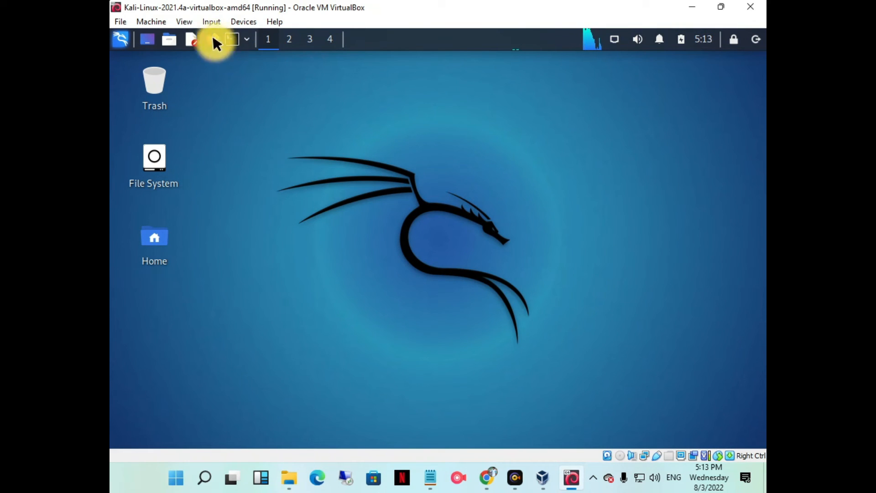
- Look through the tool categories in Kali's applications menu and close it
{"action": "left_click", "coordinate": [118, 39]}
{"action": "left_click", "coordinate": [221, 150]}
{"action": "left_click", "coordinate": [166, 186]}
{"action": "left_click", "coordinate": [153, 279]}
{"action": "left_click", "coordinate": [171, 377]}
{"action": "left_click", "coordinate": [672, 173]}
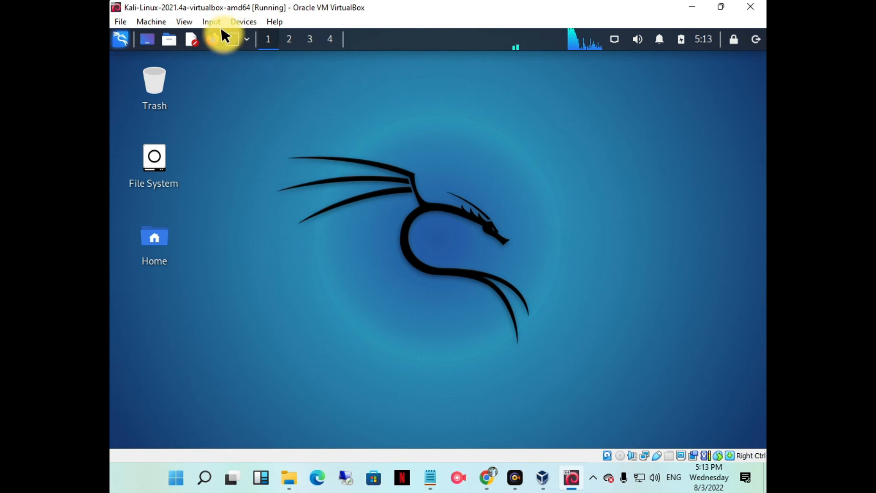
- Open a terminal in Kali, look at its Actions and File commands, and close it
{"action": "left_click", "coordinate": [234, 39]}
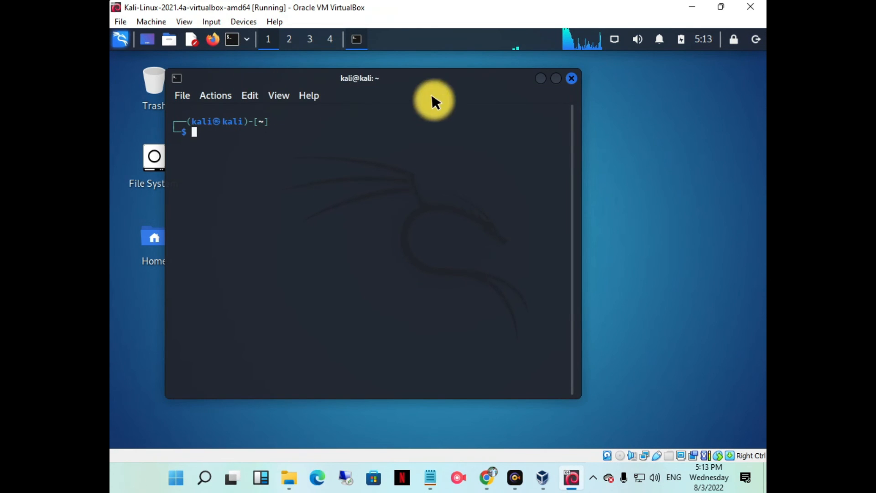
{"action": "left_click", "coordinate": [218, 94]}
{"action": "left_click", "coordinate": [182, 92]}
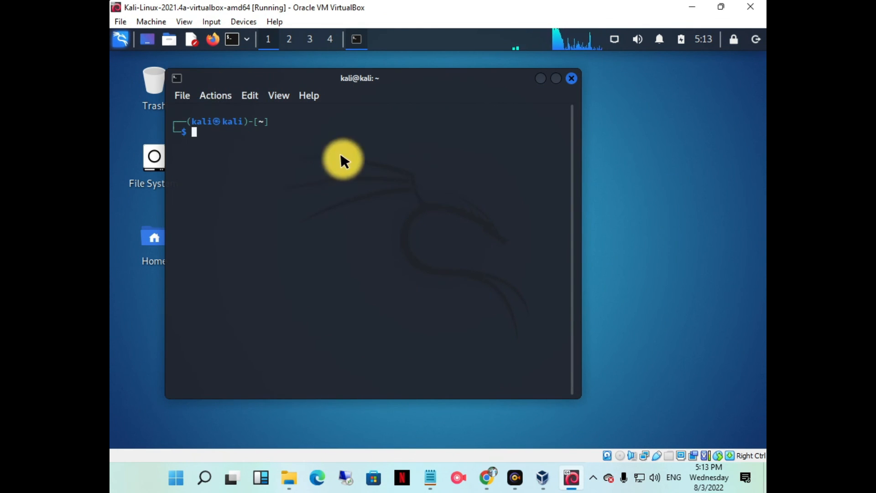
{"action": "left_click", "coordinate": [575, 77]}
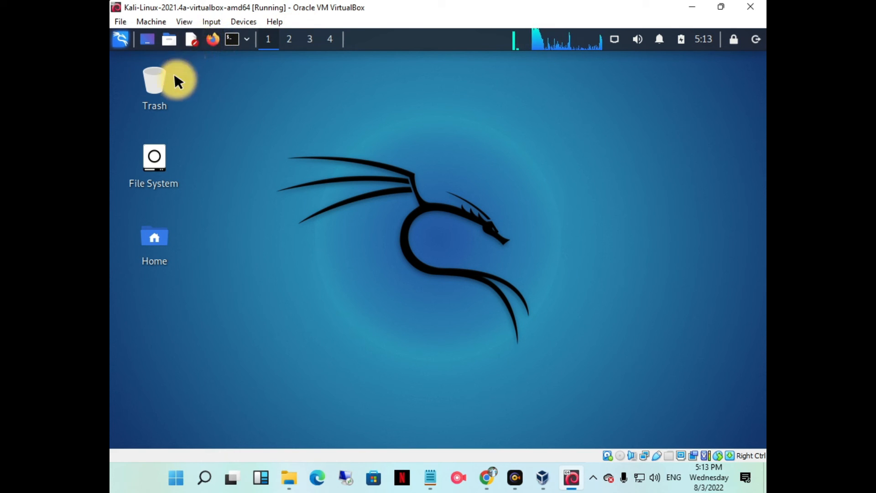
- View the Kali Linux homepage in Firefox, close the browser and glance over the applications menu
{"action": "left_click", "coordinate": [212, 38]}
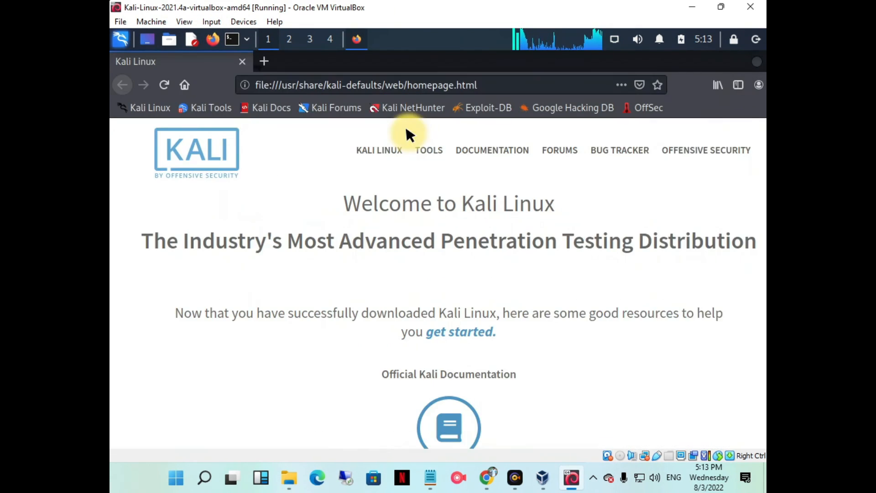
{"action": "scroll", "coordinate": [502, 228], "scroll_direction": "down", "scroll_amount": 5}
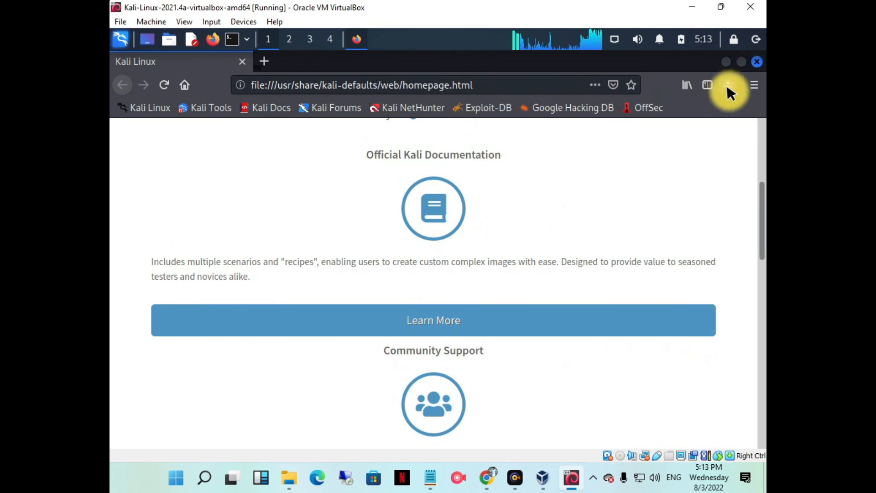
{"action": "left_click", "coordinate": [757, 61]}
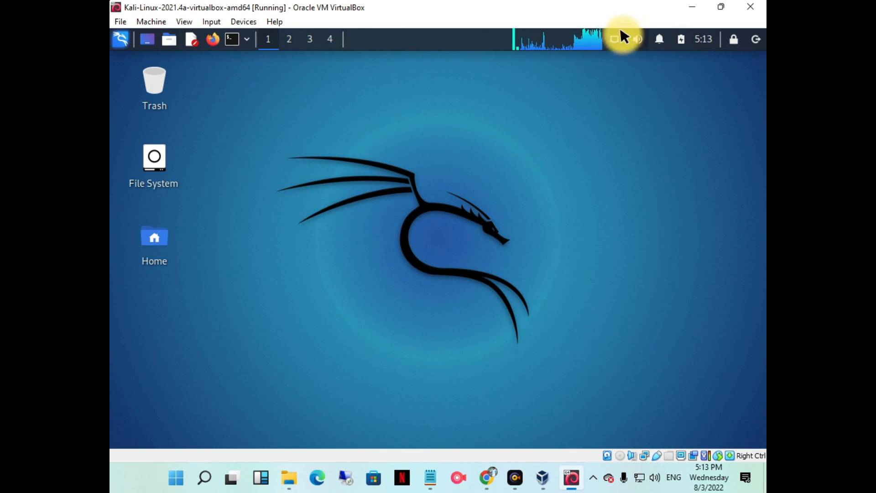
{"action": "left_click", "coordinate": [120, 39]}
{"action": "left_click", "coordinate": [579, 145]}
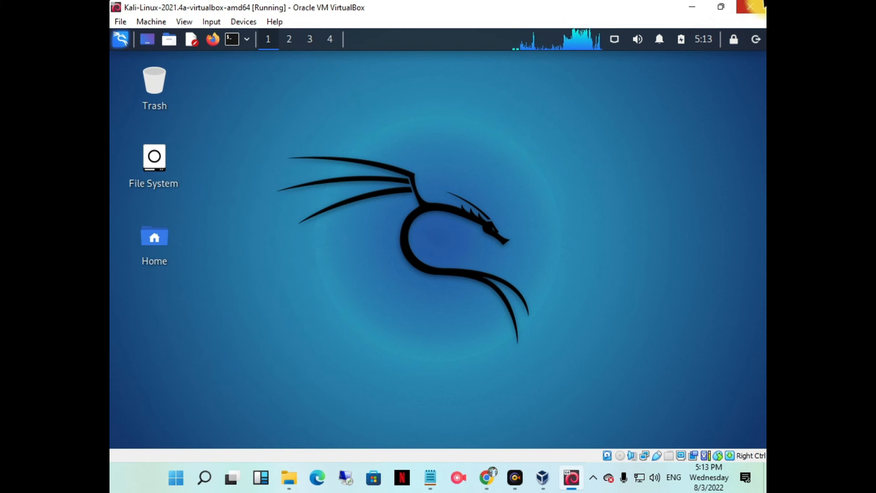
- Close the Kali virtual machine with the option to power off the machine
{"action": "left_click", "coordinate": [750, 6]}
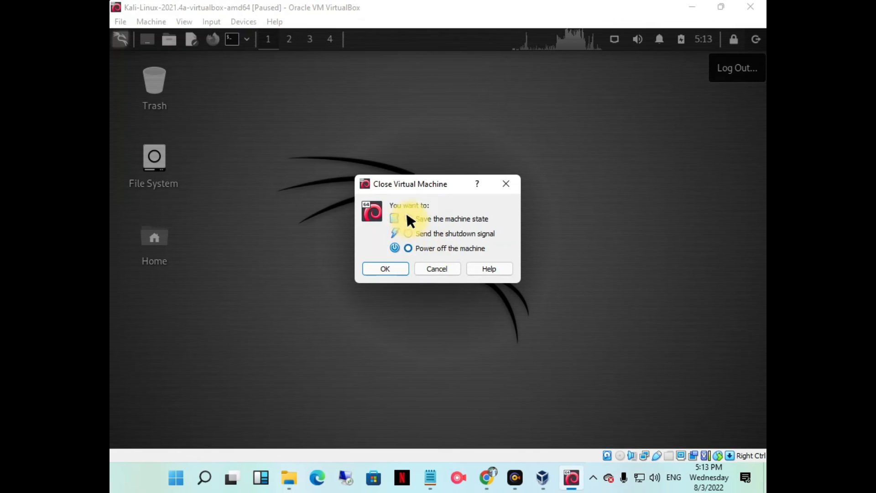
{"action": "left_click", "coordinate": [411, 248]}
{"action": "left_click", "coordinate": [371, 267]}
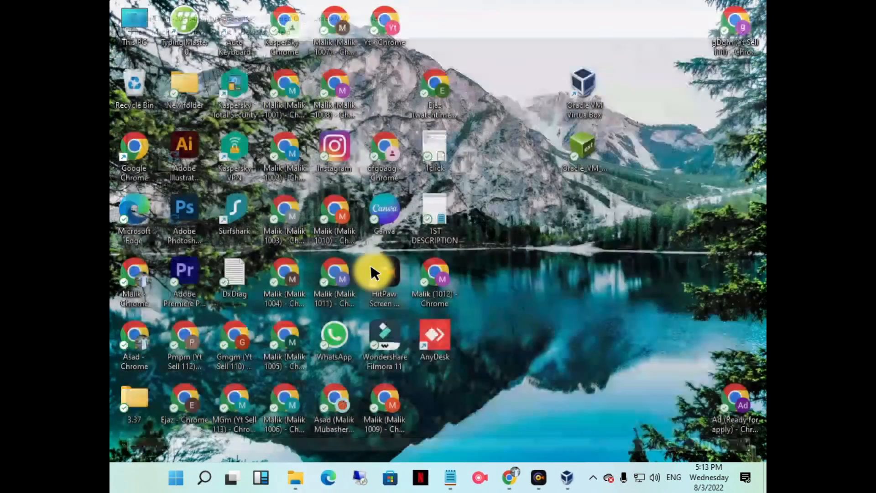
{"action": "right_click", "coordinate": [513, 170]}
{"action": "left_click", "coordinate": [529, 205]}
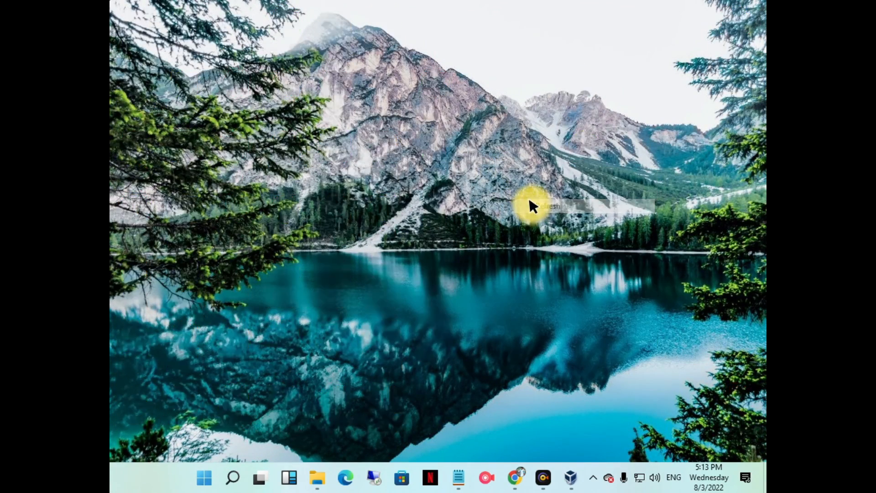